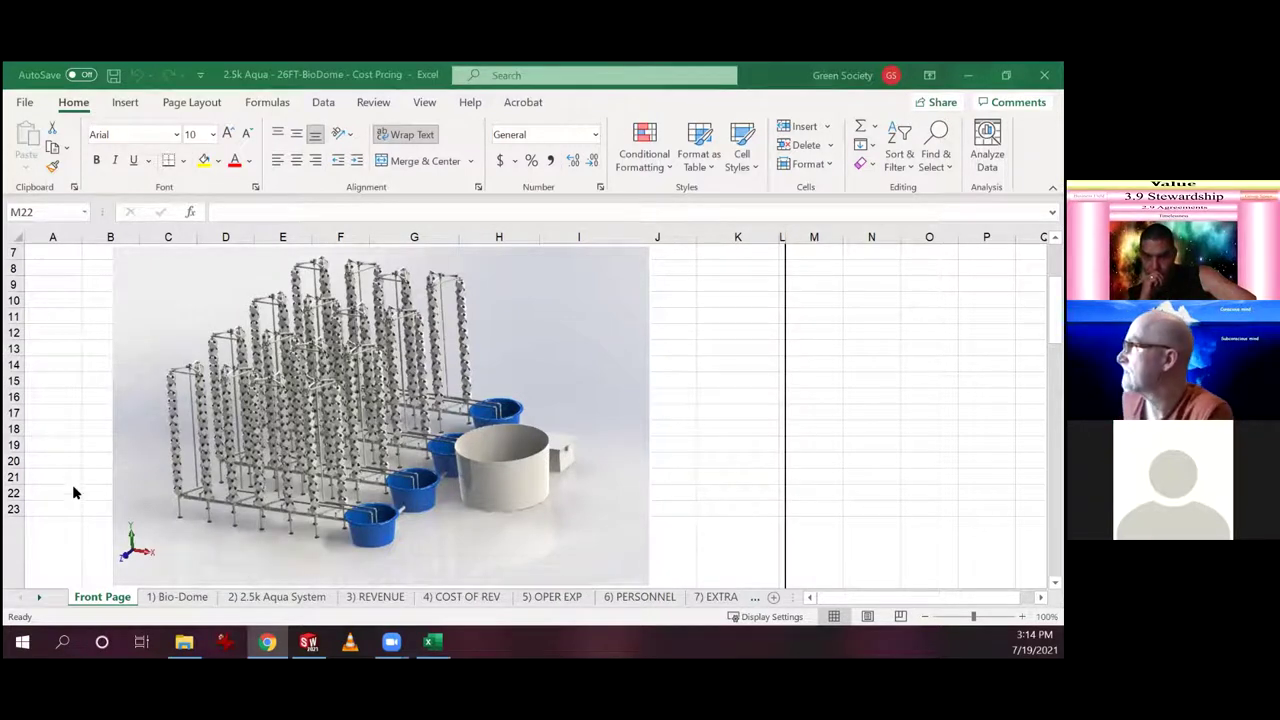
- Review the Bio-Dome sheet's purchase order from its header through the itemised parts to the cost summary
scroll(64, 470, "up", 3)
scroll(71, 459, "down", 3)
scroll(71, 459, "down", 1)
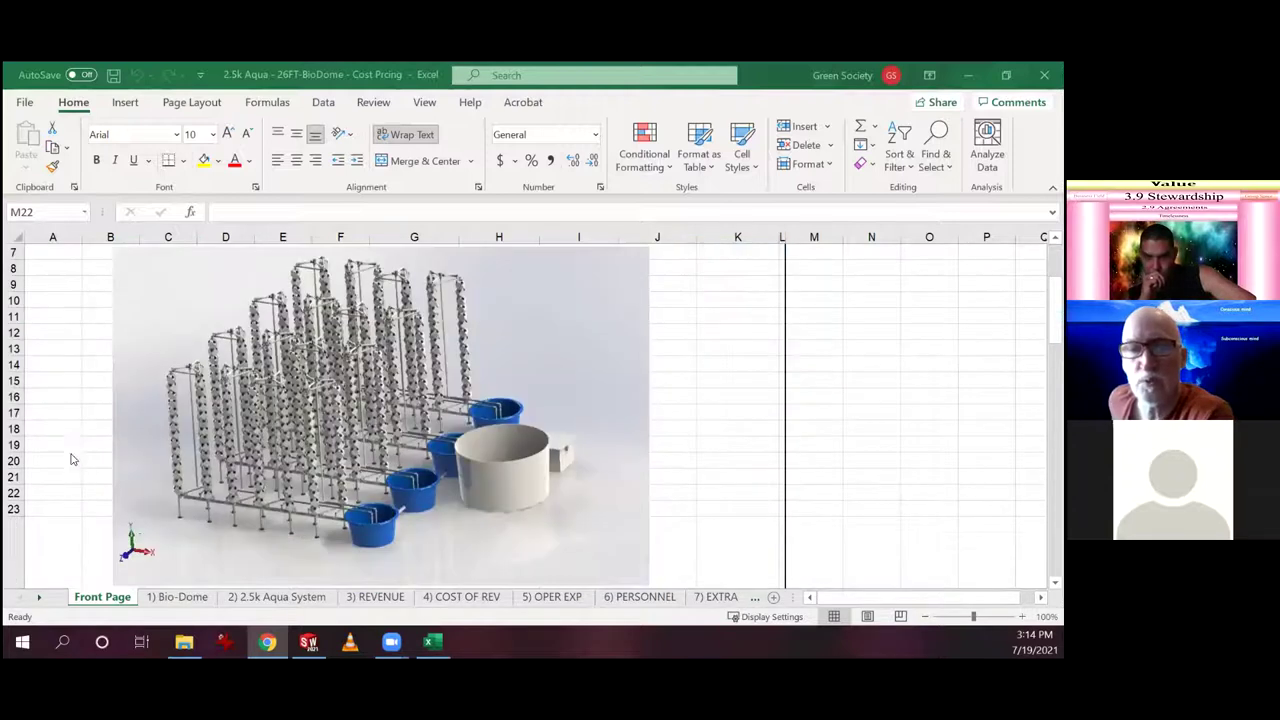
left_click(183, 597)
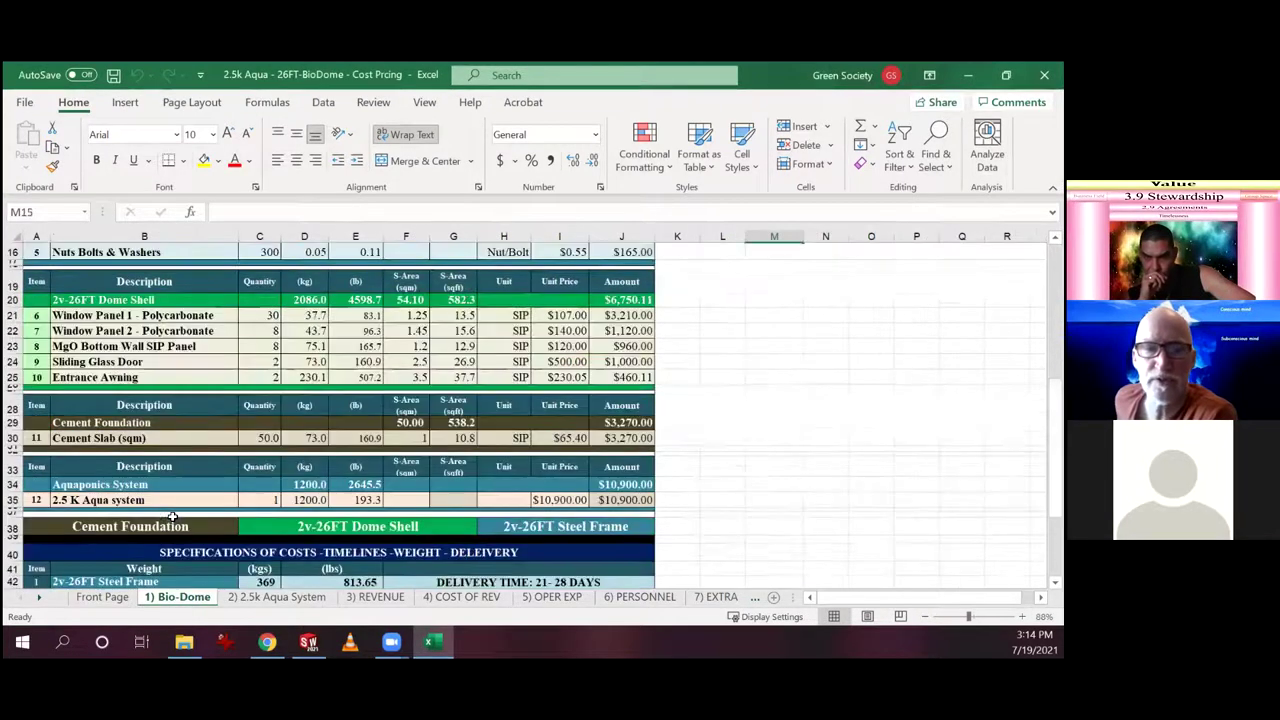
scroll(172, 517, "up", 5)
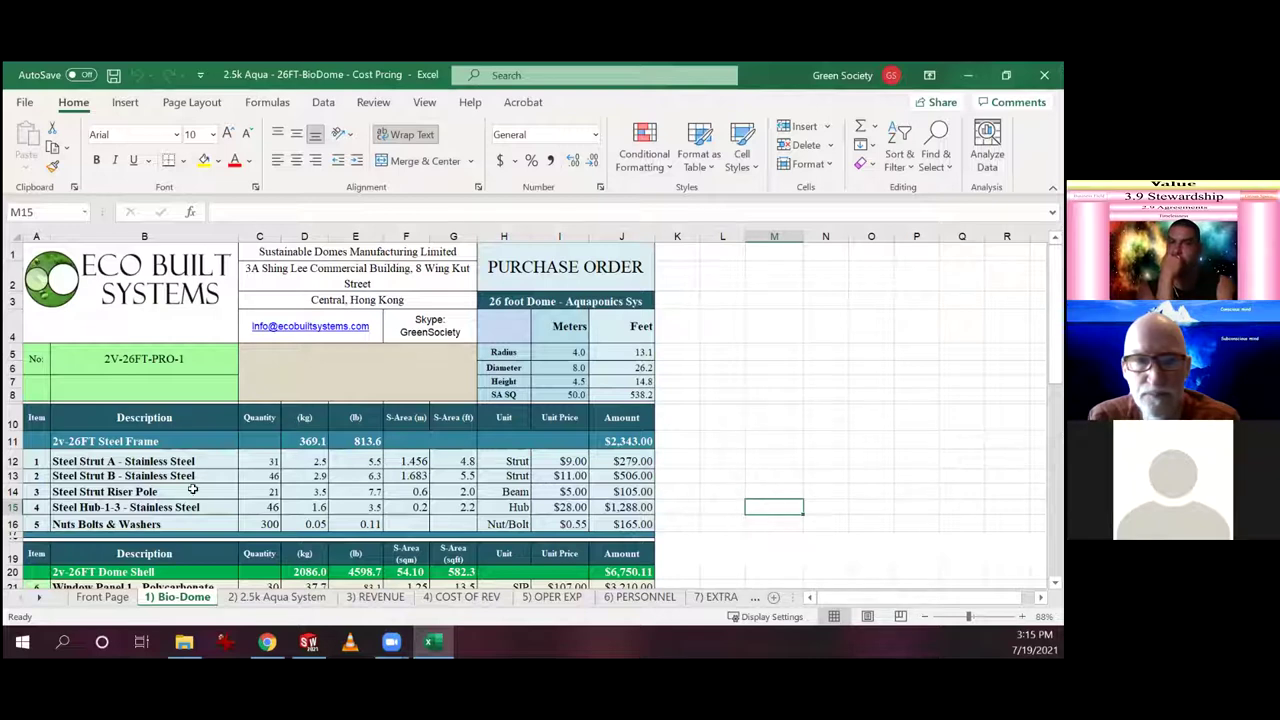
scroll(259, 515, "down", 1)
scroll(259, 515, "down", 2)
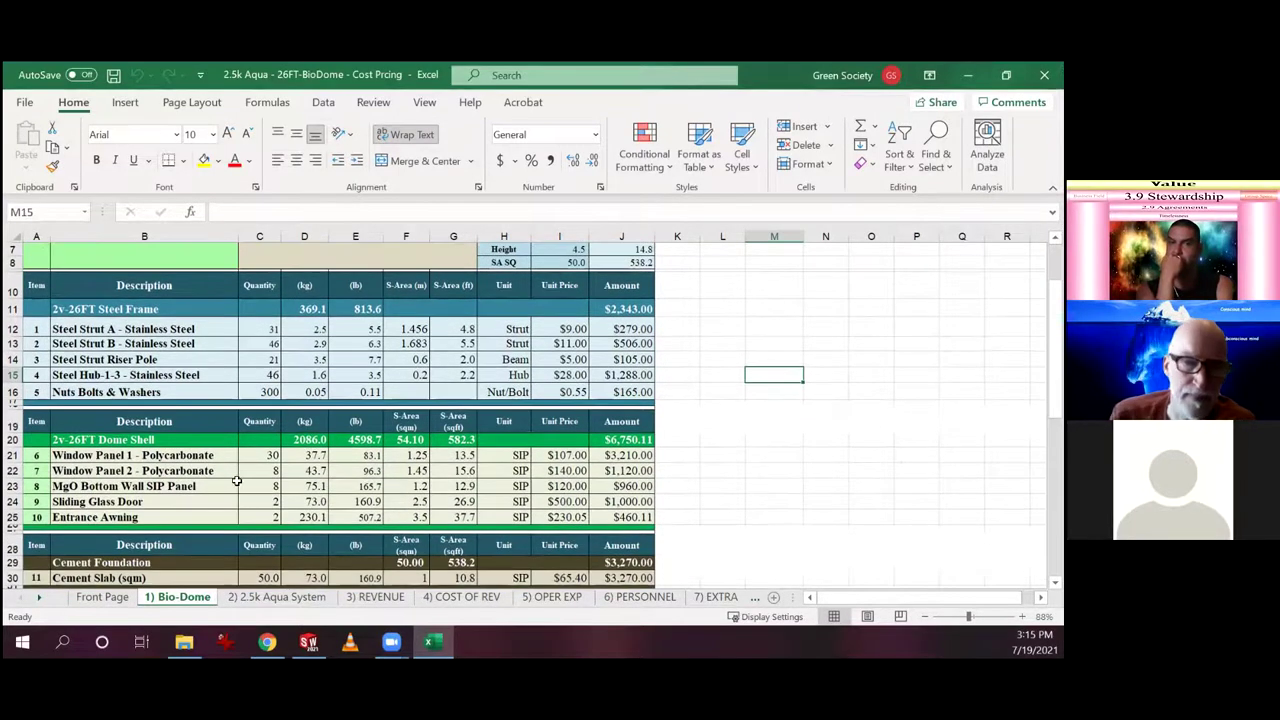
scroll(227, 406, "down", 6)
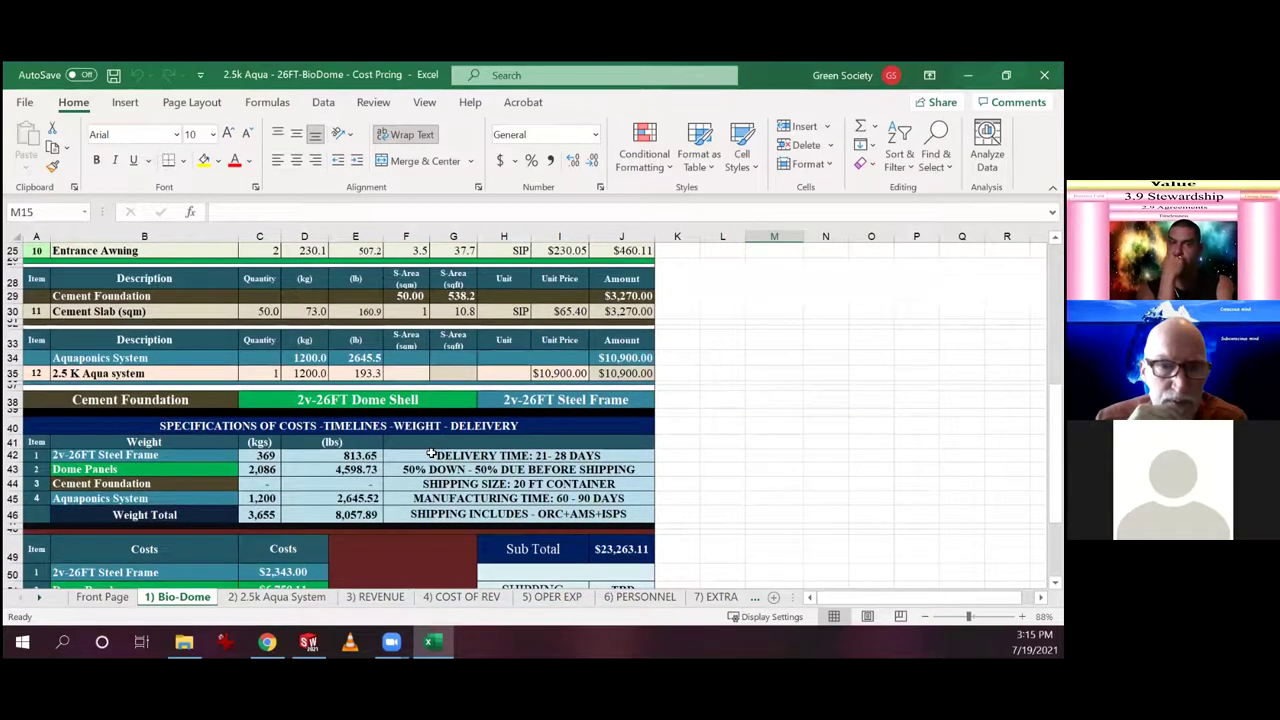
scroll(431, 452, "down", 2)
scroll(431, 452, "down", 3)
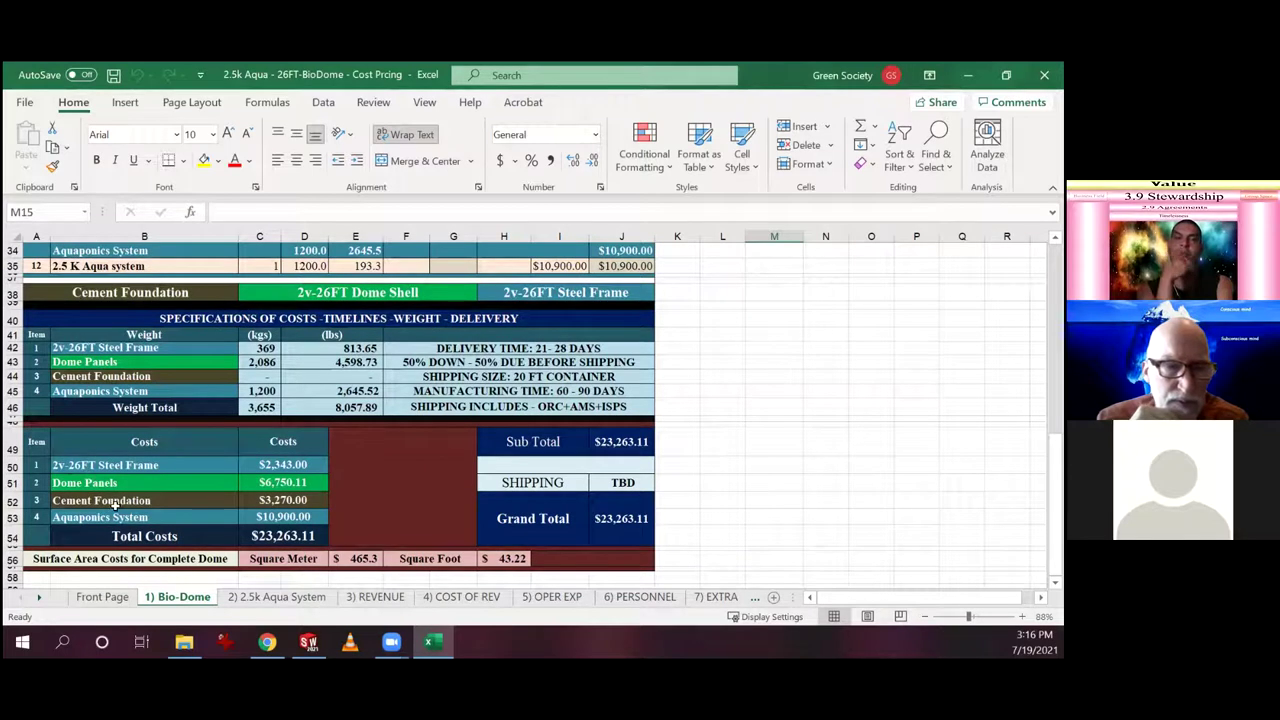
- Examine the Bio-Dome cost summary entries for the cement foundation, aquaponics system, dome panels and steel frame
mouse_move(122, 507)
left_mouse_down()
mouse_move(285, 506)
mouse_move(114, 505)
left_mouse_up()
left_click_drag(257, 507, 110, 500)
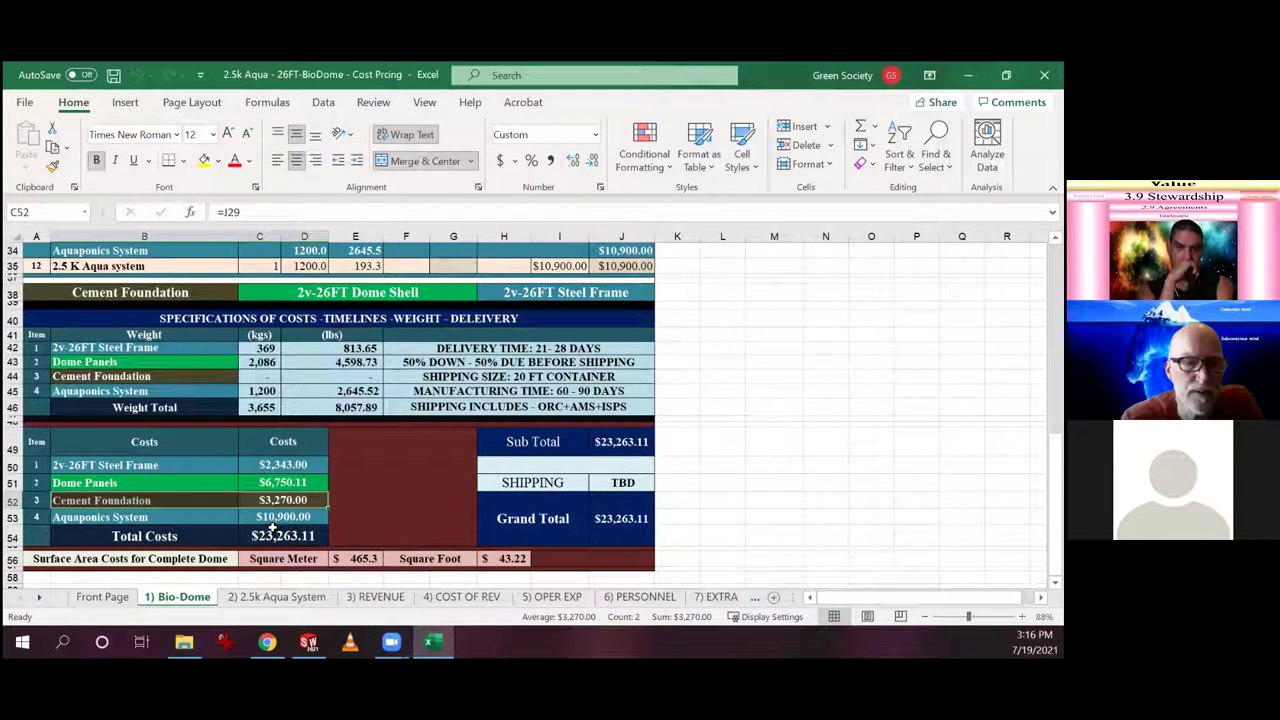
left_click_drag(110, 517, 277, 517)
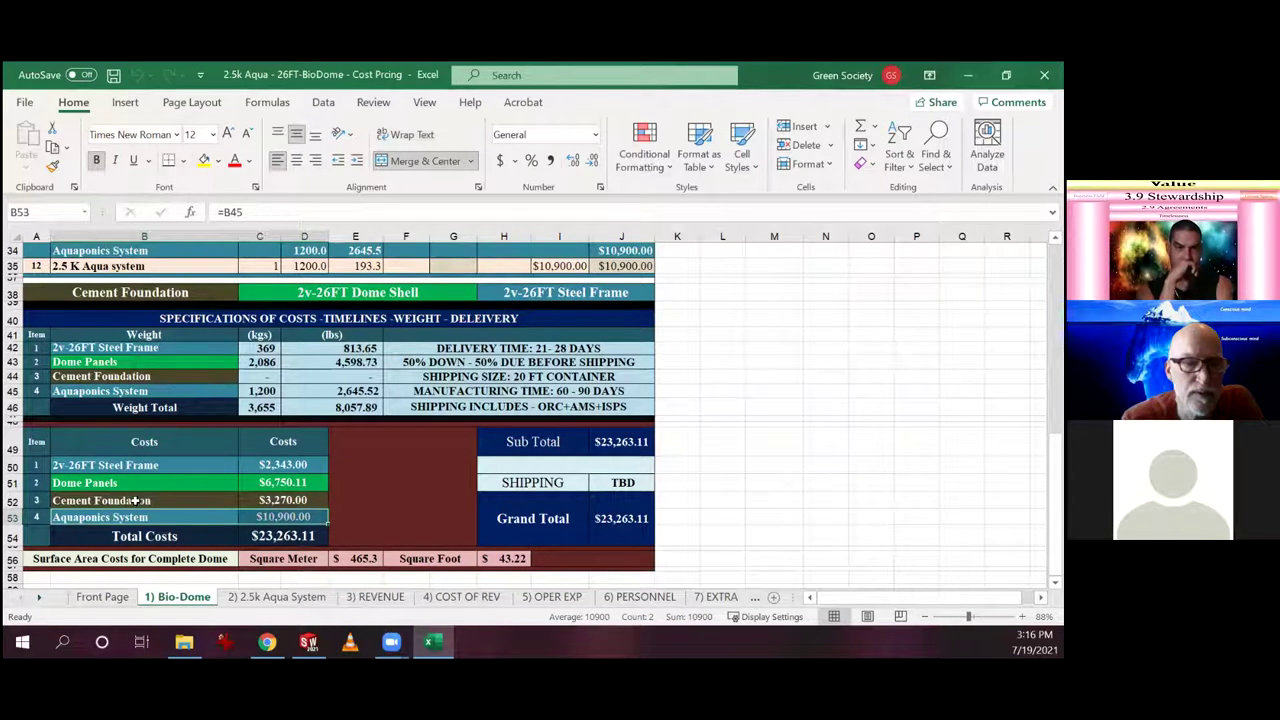
left_click(116, 484)
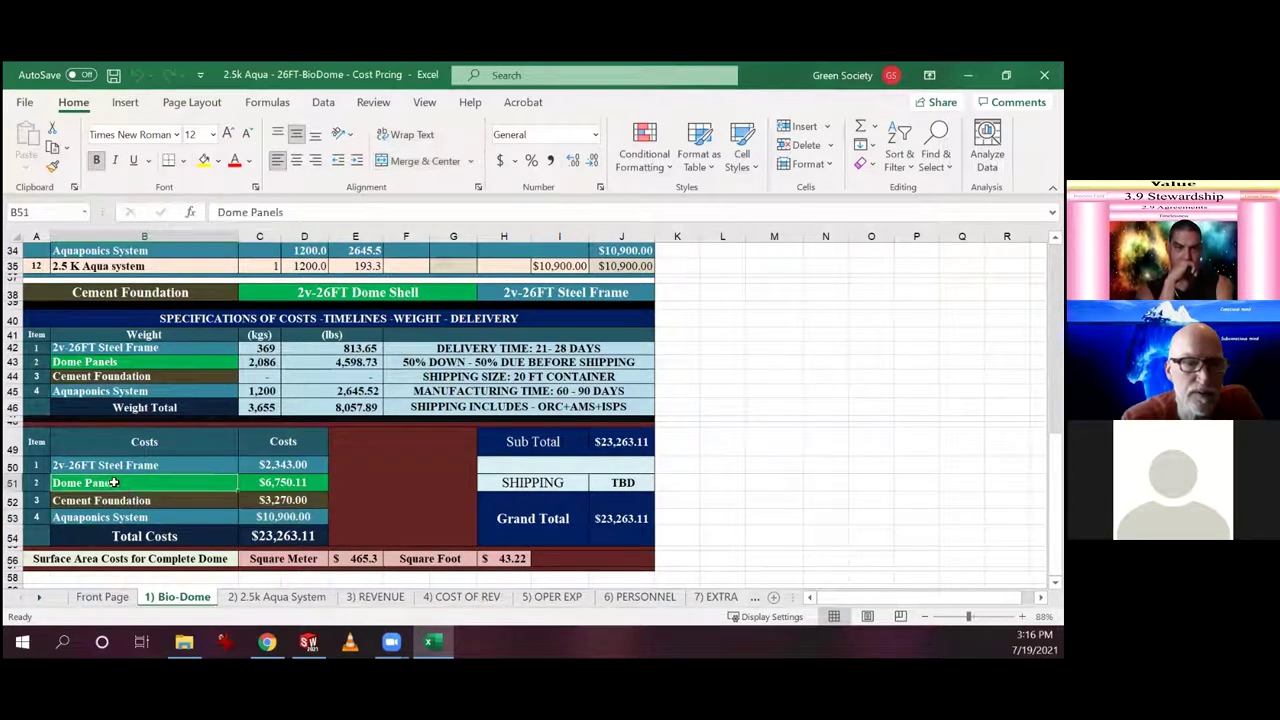
left_click_drag(90, 466, 268, 483)
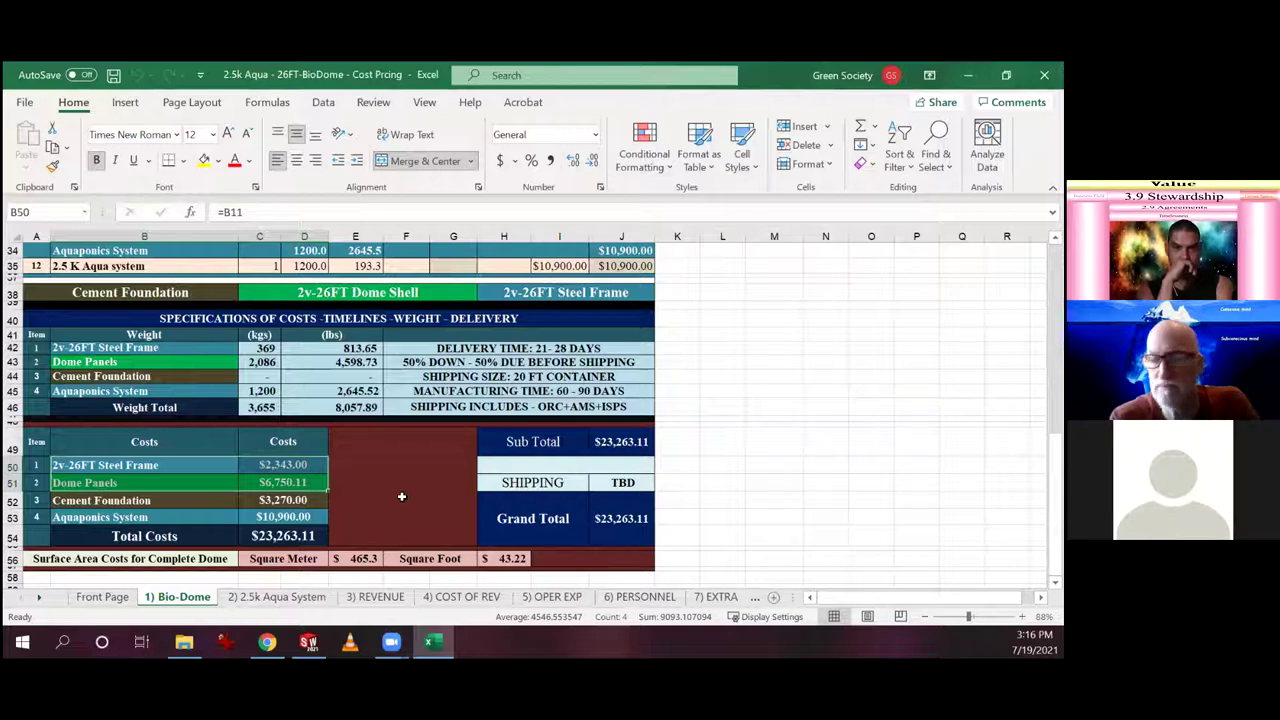
left_click(376, 481)
left_click(307, 482)
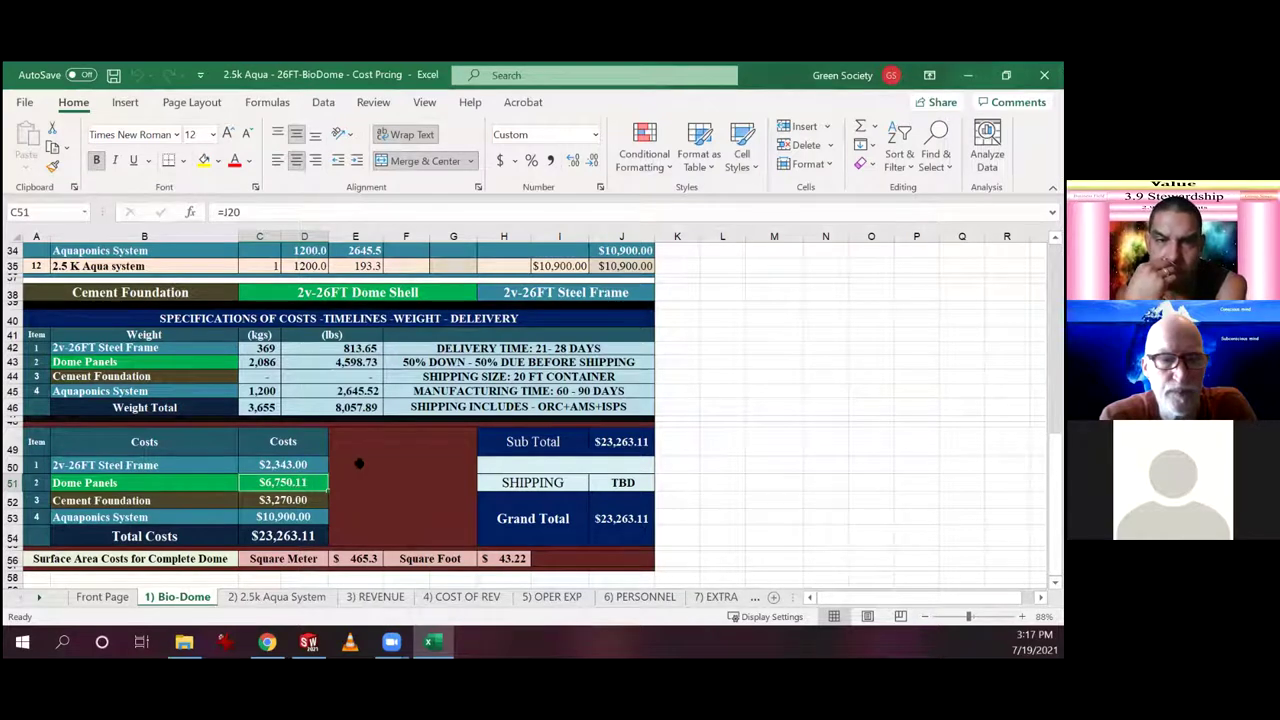
left_click(318, 470)
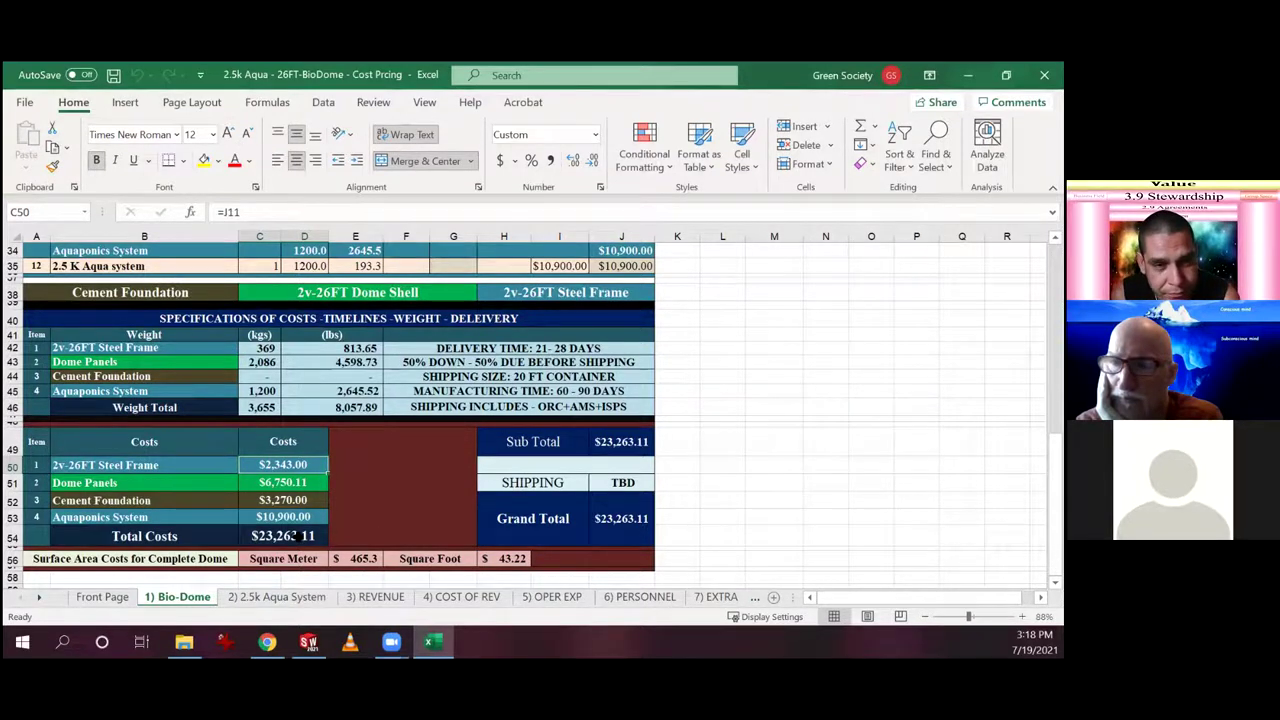
- Examine the 2.5k Aqua System sheet's commercial invoice and its parts list, from the Aqua Pots to the fish tanks
scroll(296, 536, "up", 10)
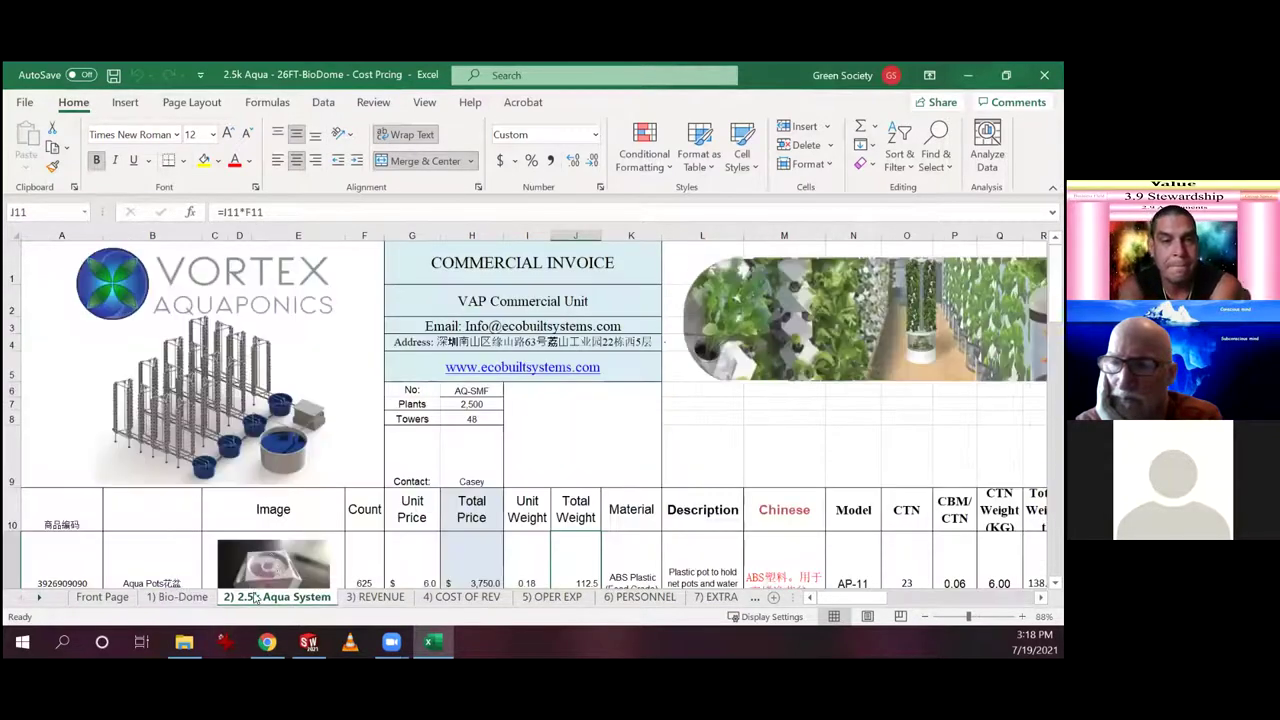
left_click(255, 597)
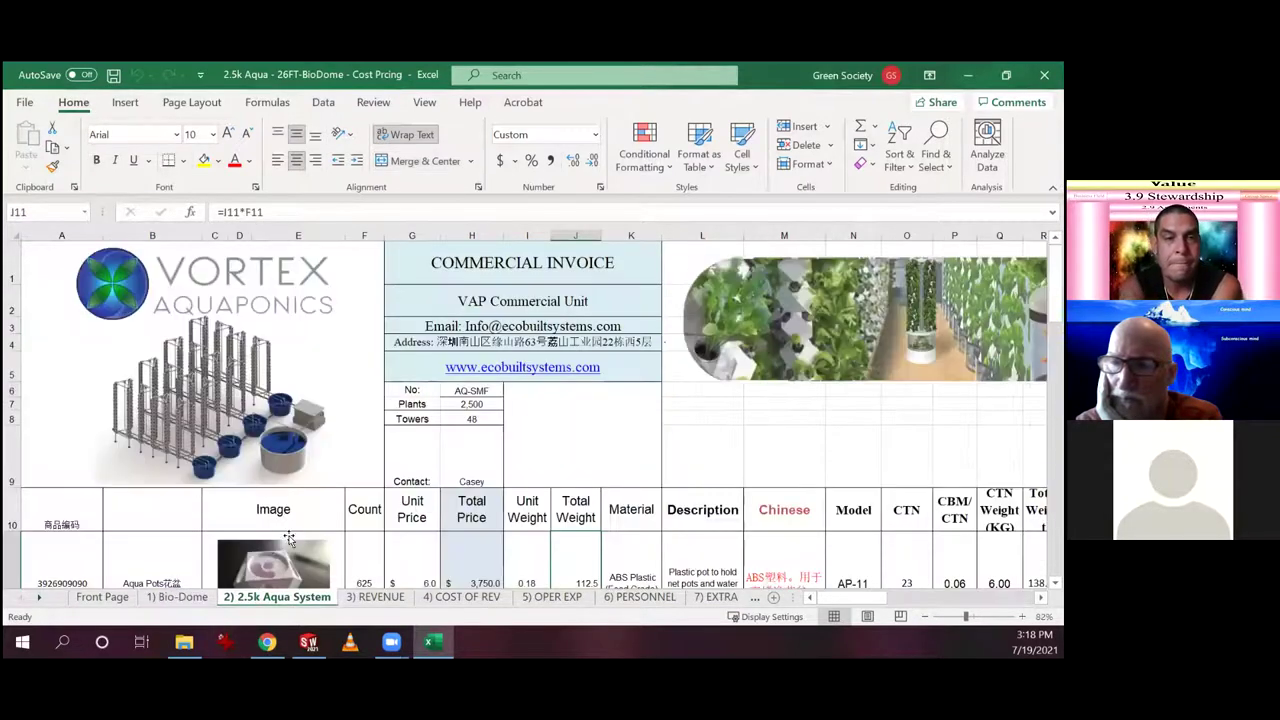
scroll(351, 490, "down", 1)
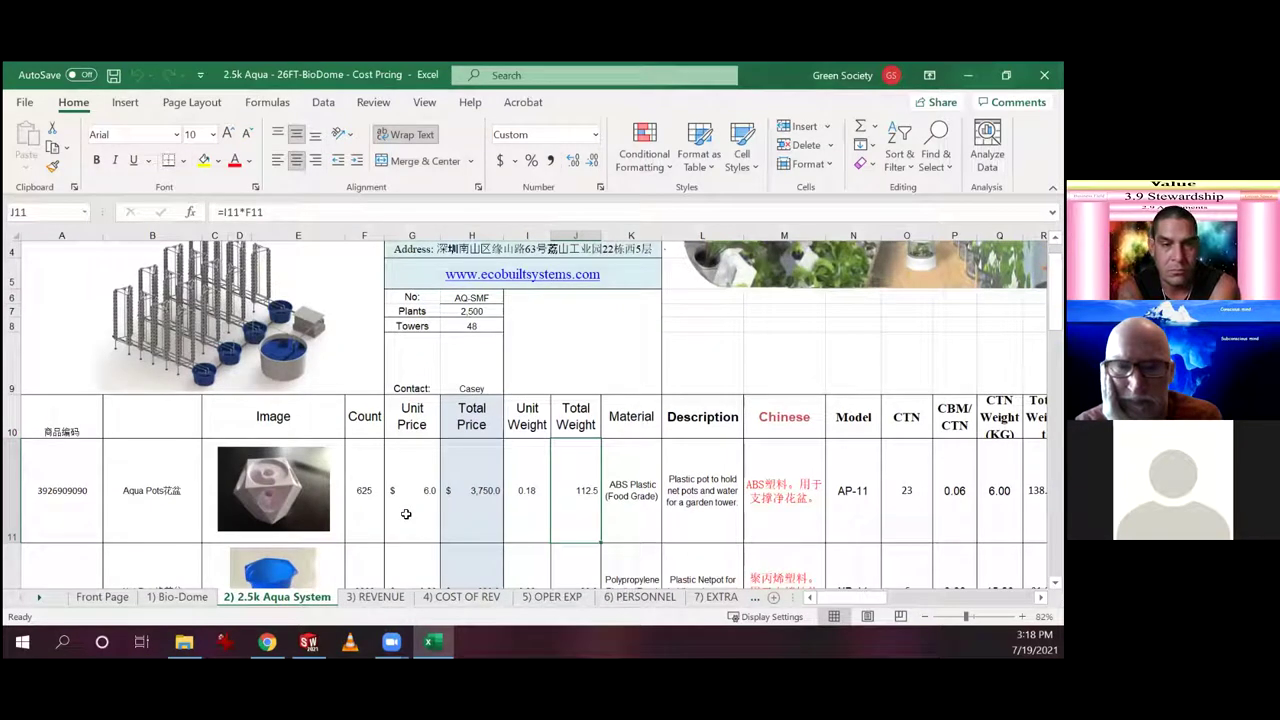
scroll(406, 514, "down", 1)
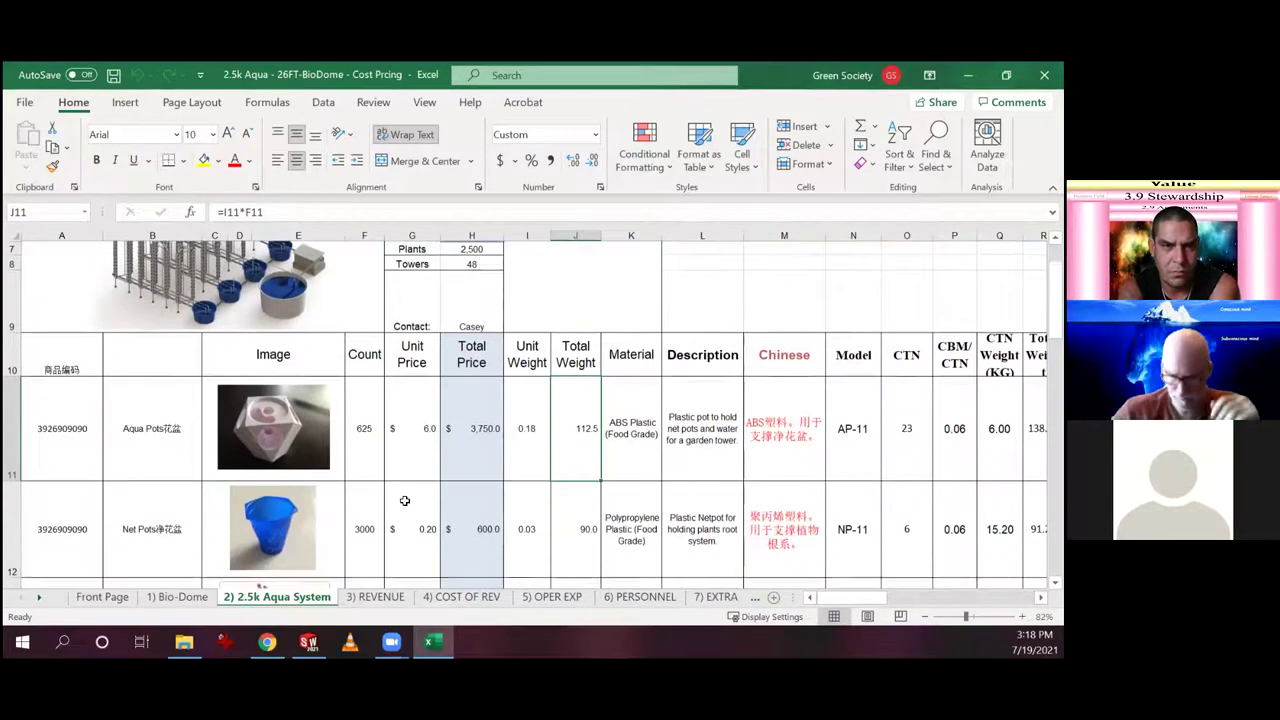
left_click(275, 427)
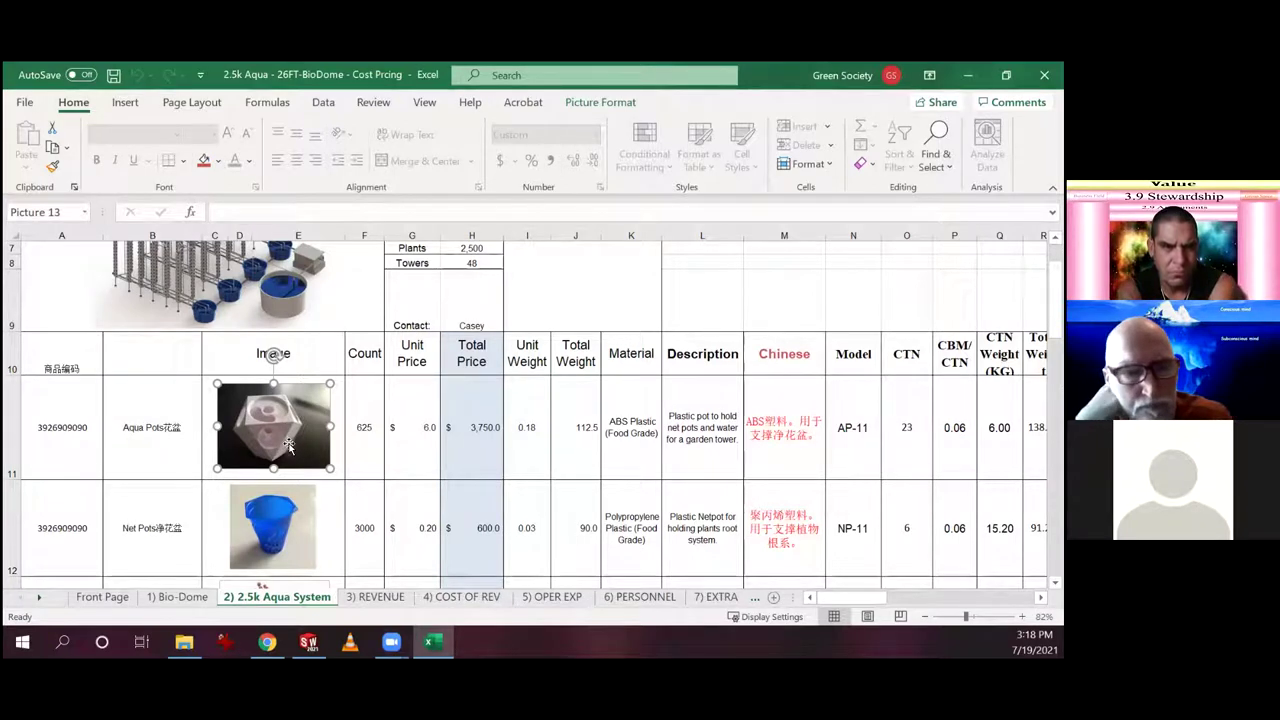
scroll(288, 452, "down", 2)
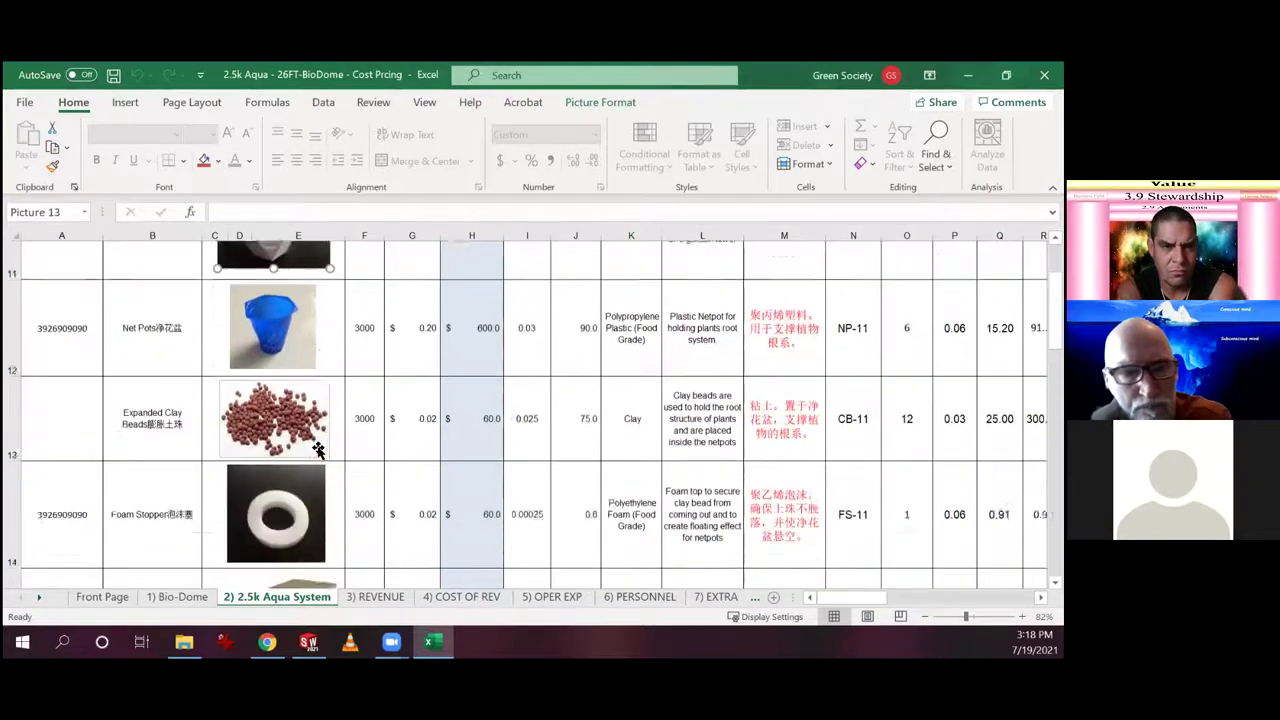
scroll(318, 450, "down", 6)
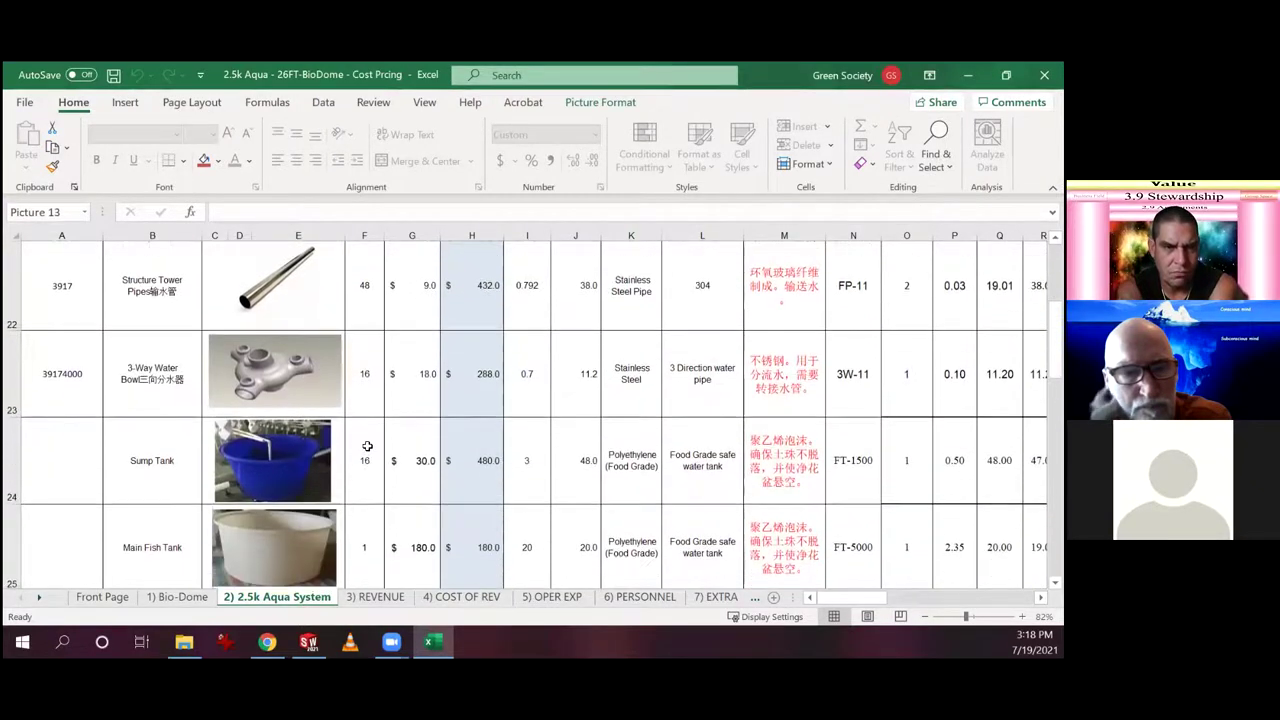
scroll(368, 446, "down", 1)
scroll(413, 441, "up", 1)
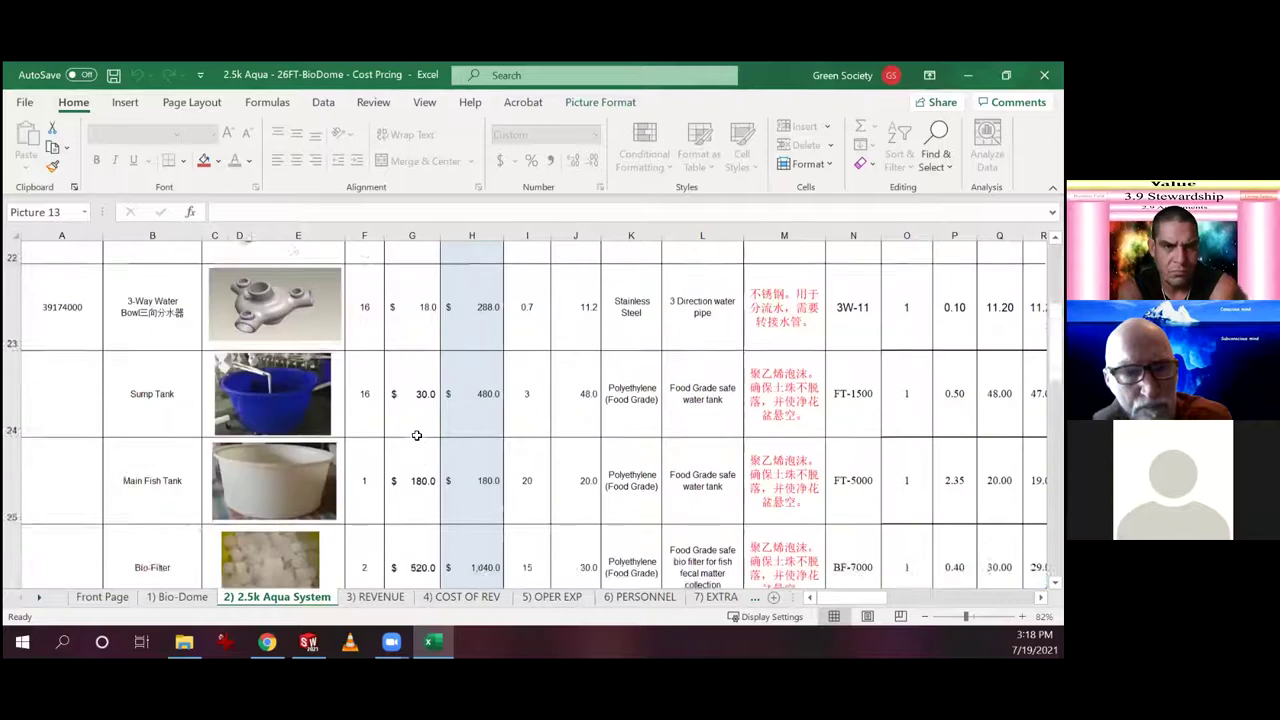
scroll(412, 412, "up", 3)
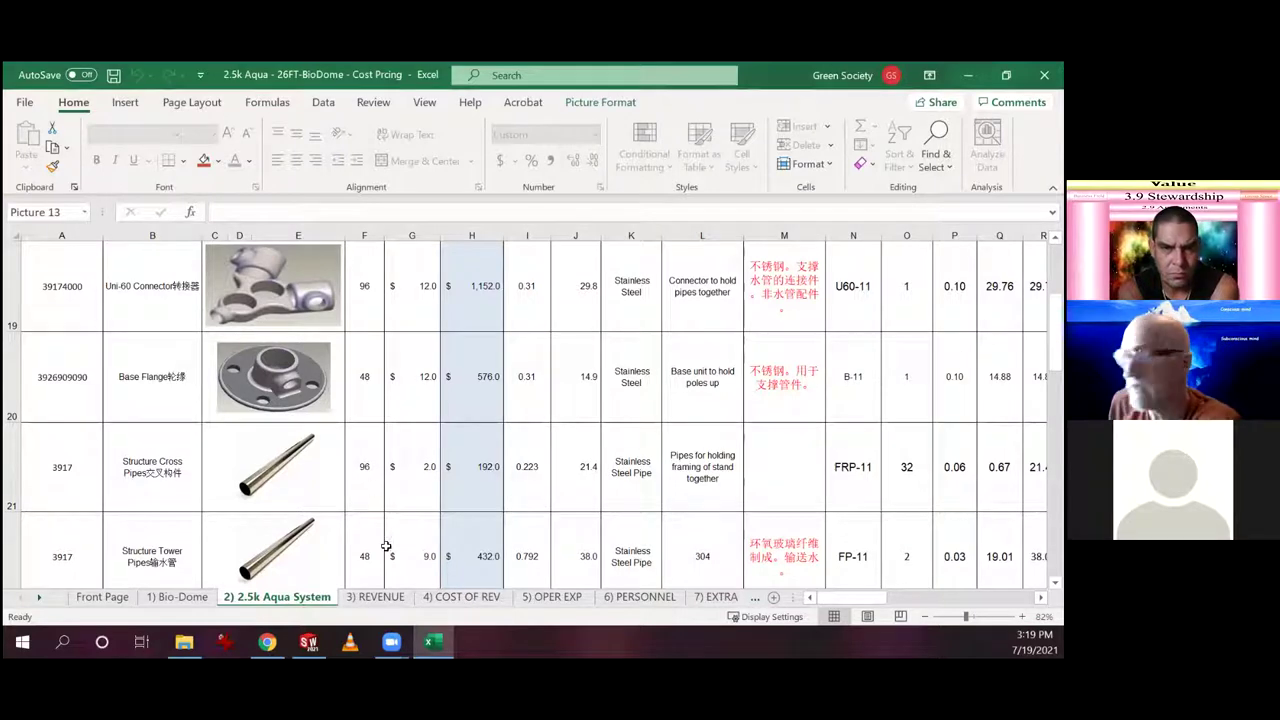
- Check the top of the REVENUE sheet's projections and return to the header of the 2.5k Aqua System invoice
left_click(393, 601)
scroll(331, 523, "up", 4)
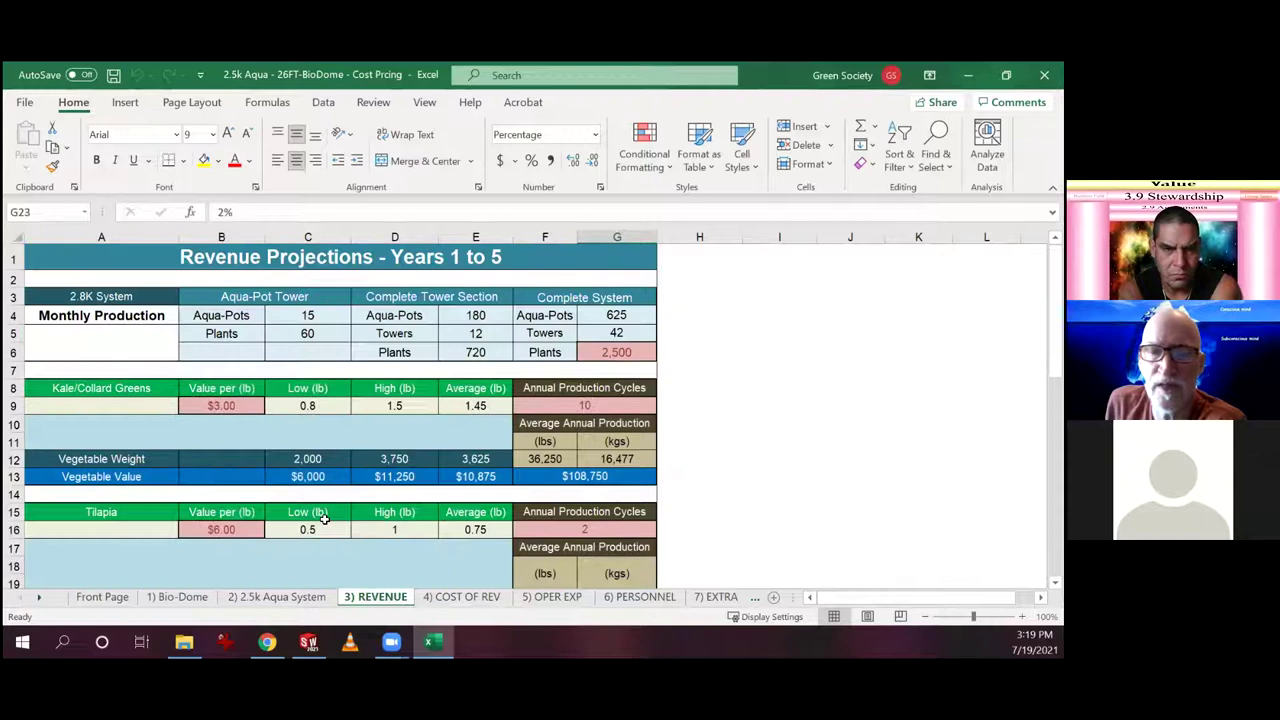
left_click(309, 600)
scroll(345, 515, "up", 5)
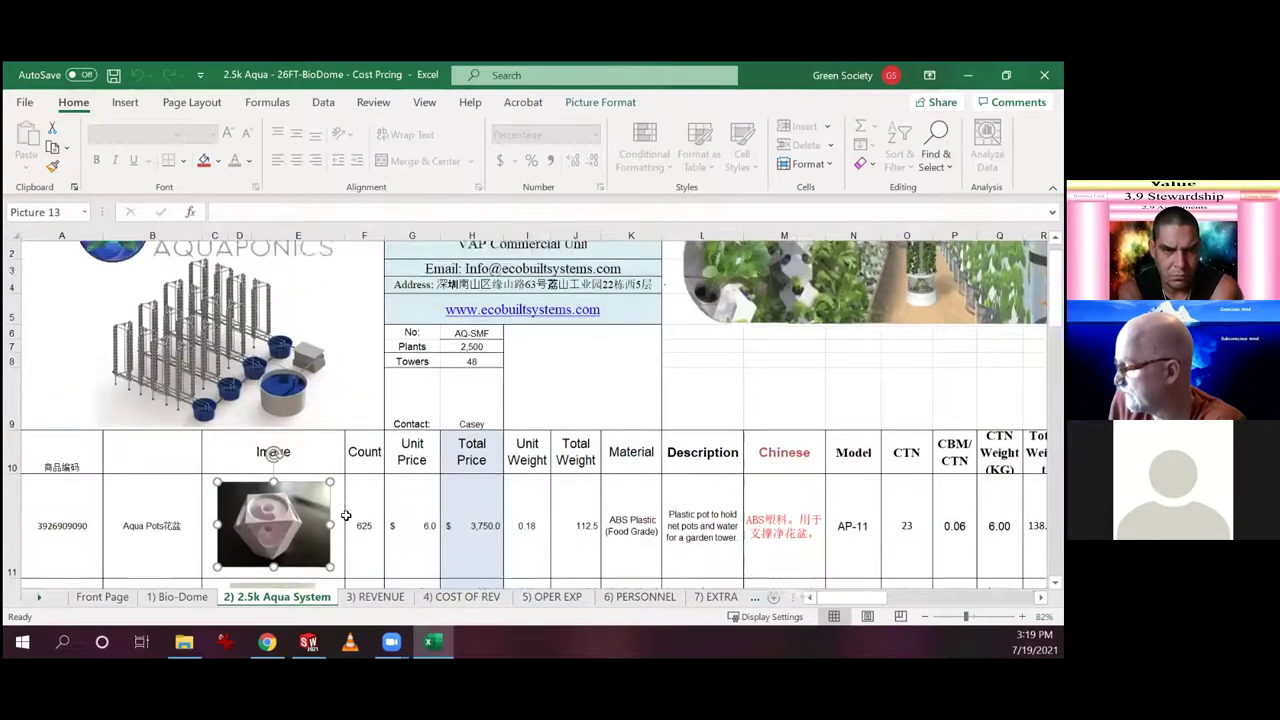
scroll(345, 515, "up", 1)
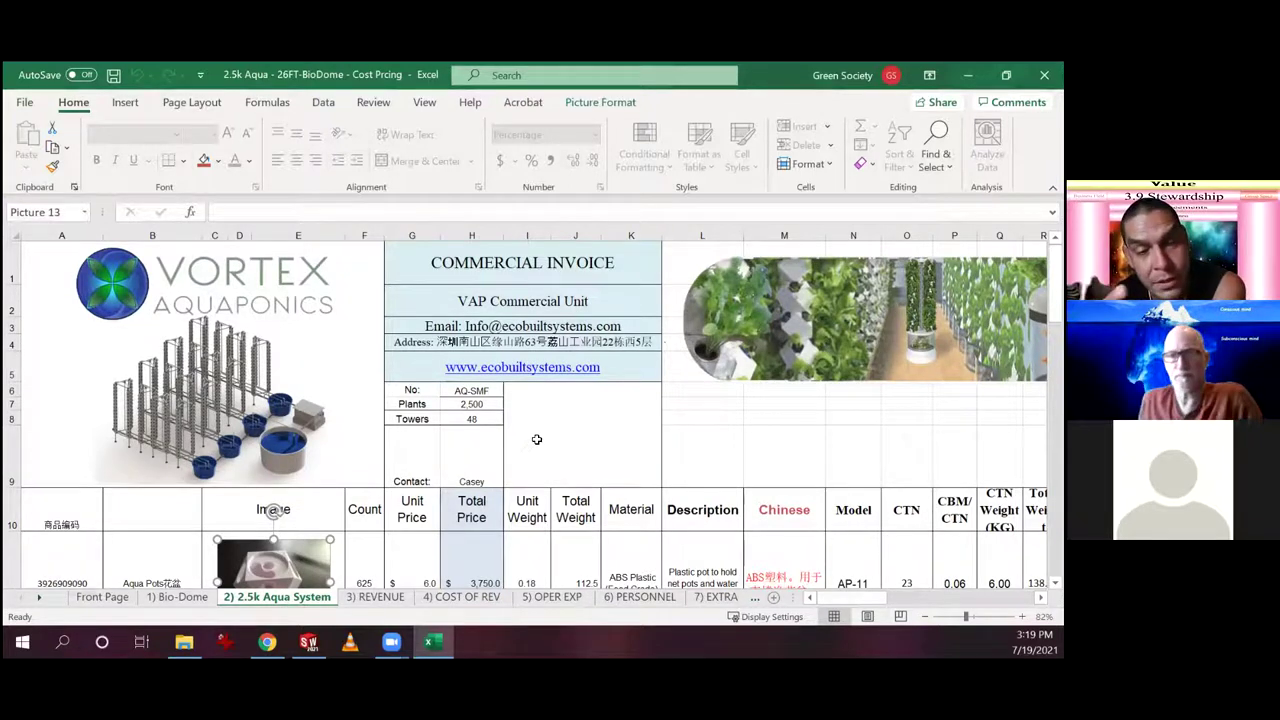
- Inspect the LED Light Strips row of the aquaponics parts list, checking its name, unit price and count cells
scroll(533, 434, "down", 6)
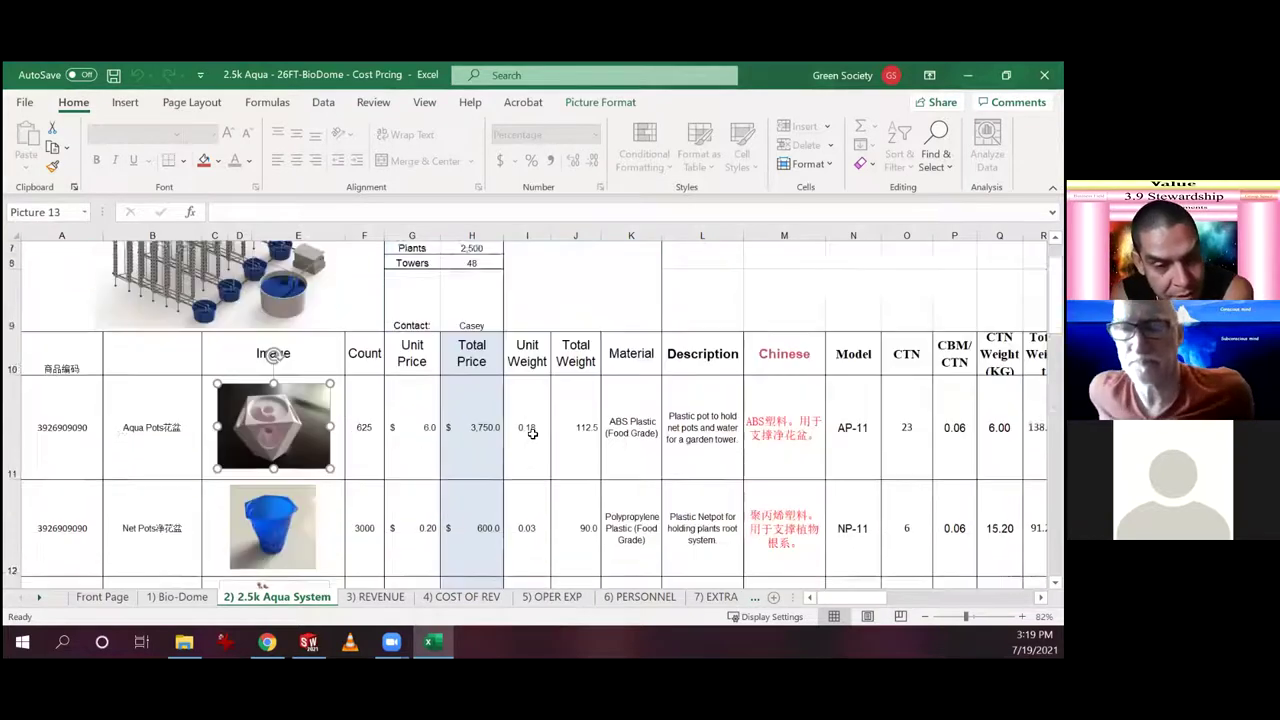
scroll(535, 434, "down", 3)
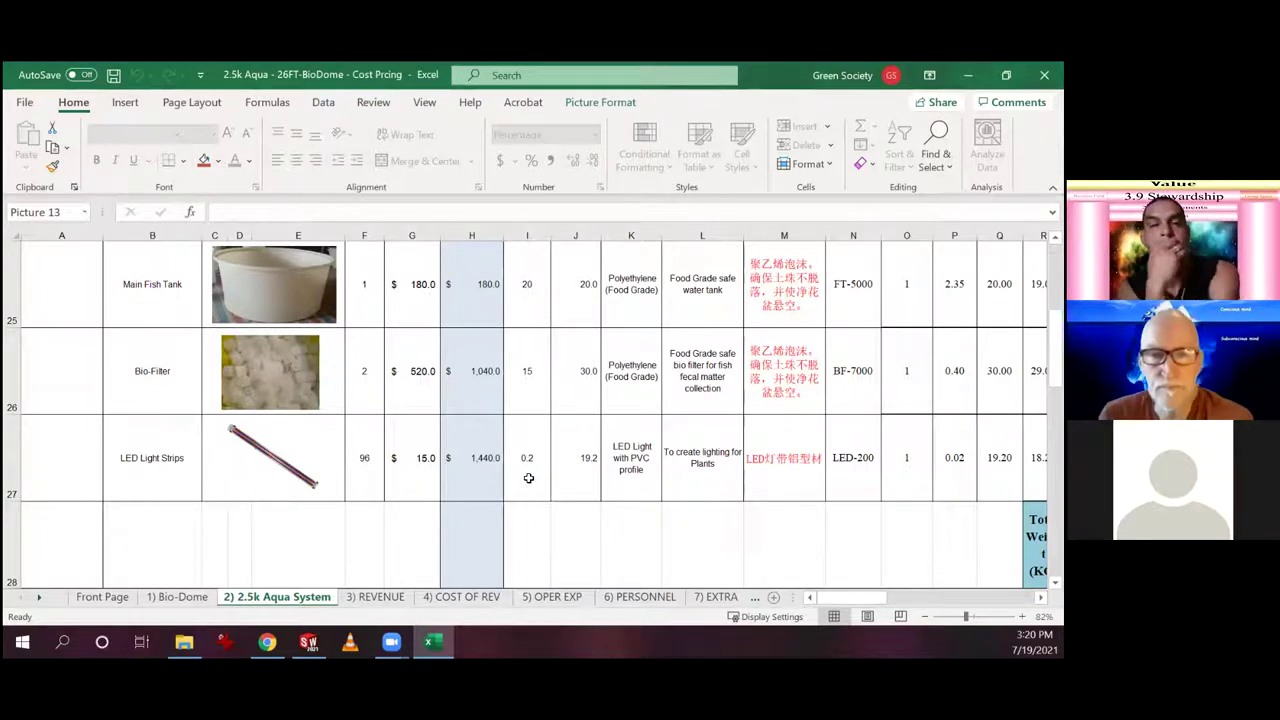
left_click(139, 481)
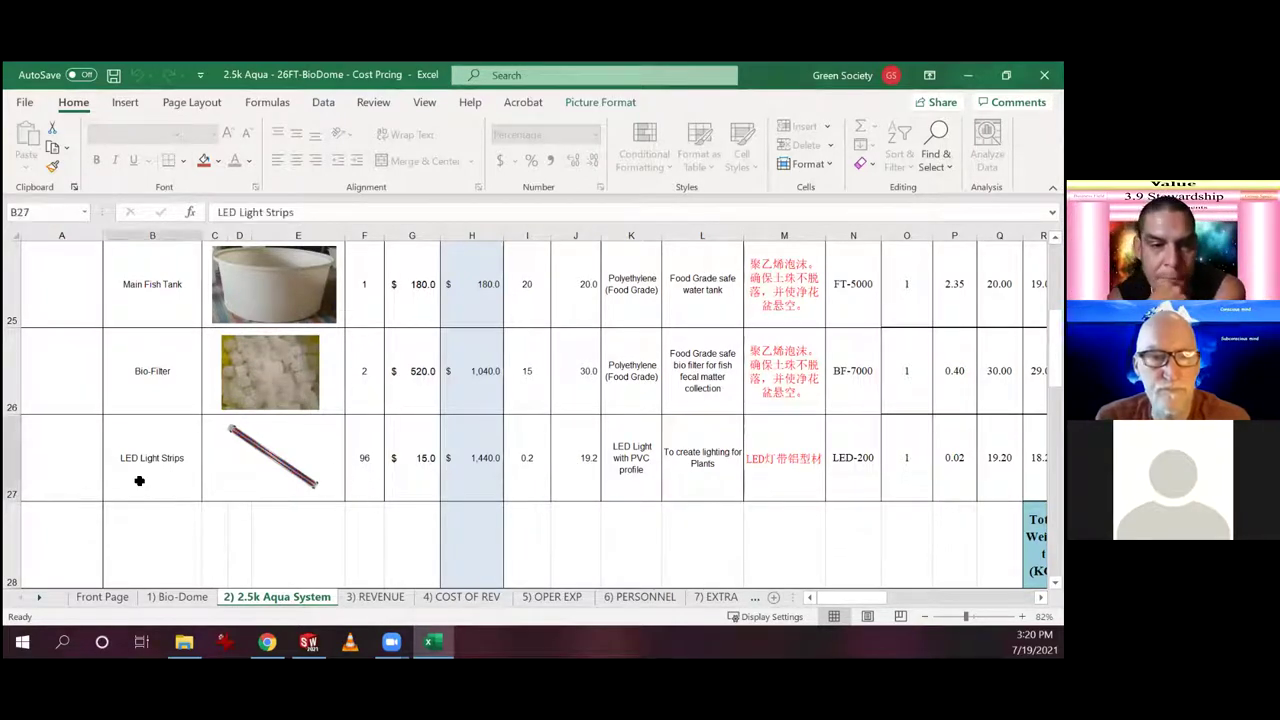
left_click(421, 471)
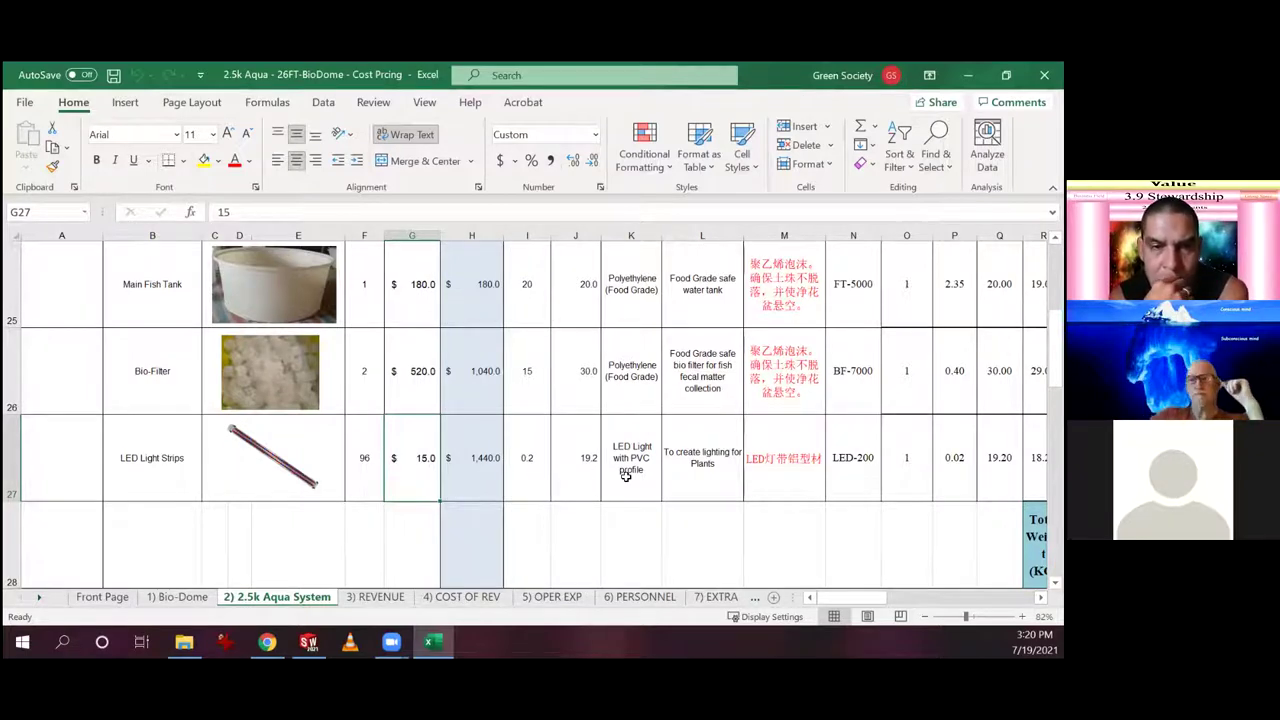
left_click(360, 471)
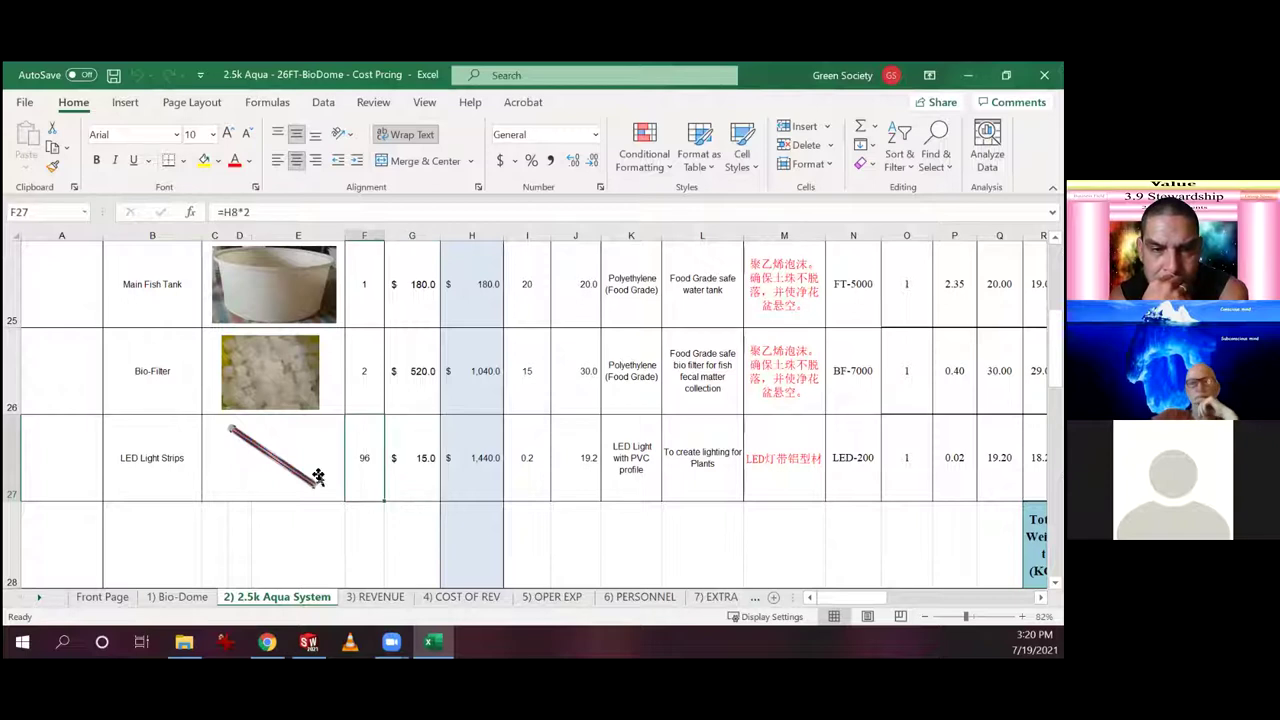
- Reposition the LED light strip picture so it sits centred within its image cell in row 27
left_click(248, 470)
left_click_drag(237, 471, 258, 471)
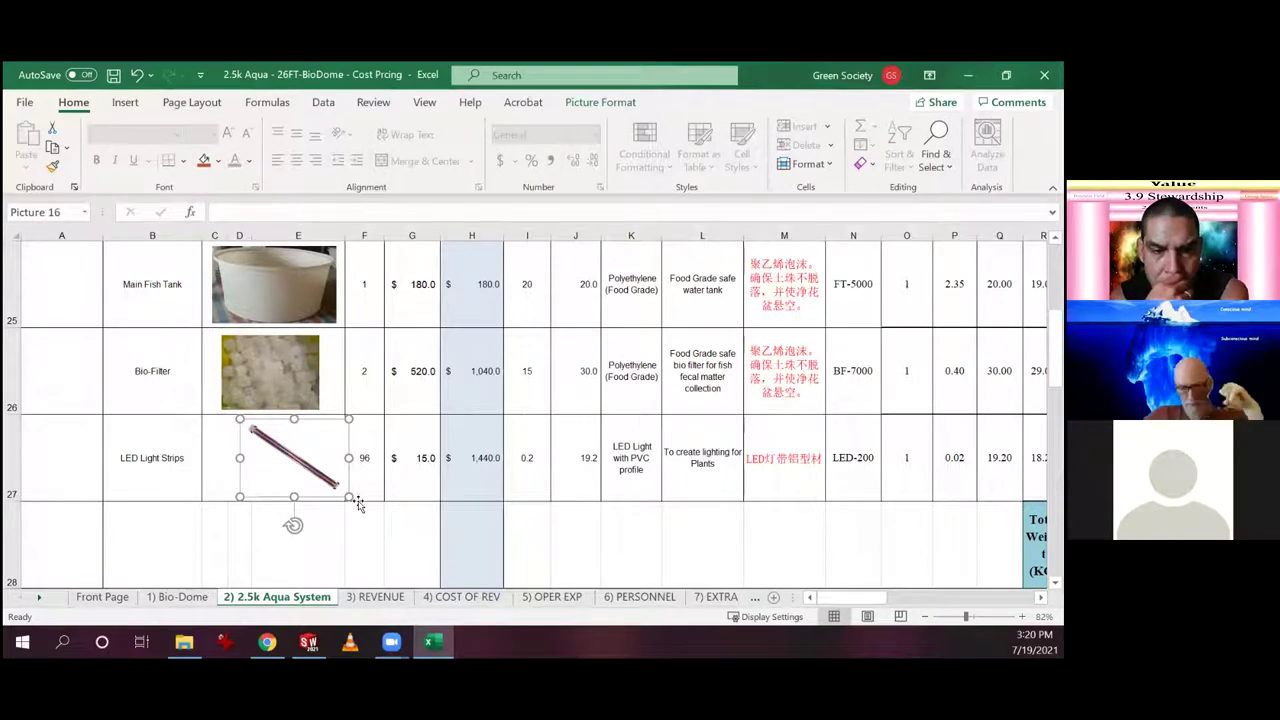
left_click_drag(294, 480, 277, 468)
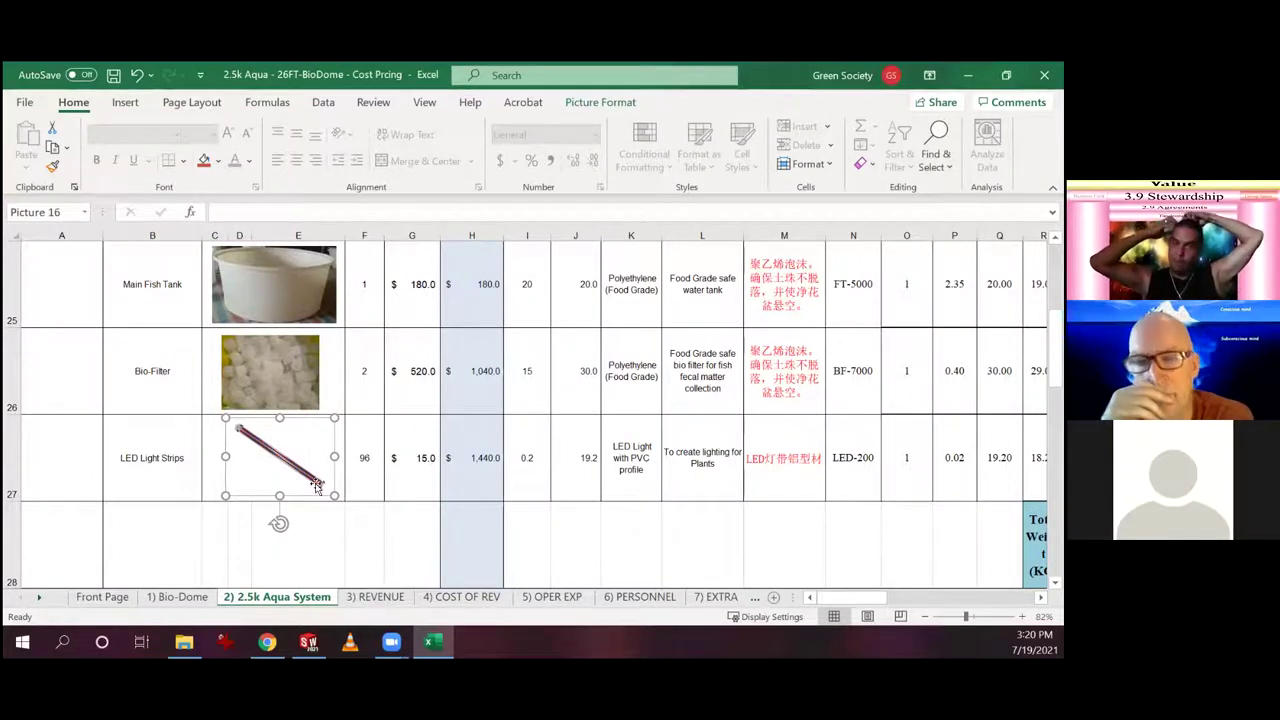
- Review the Front Page's colour legend, system investment figures and Additional Equipment amount, continuing to the annual cost and production inputs
scroll(345, 475, "up", 8)
scroll(349, 476, "down", 4)
left_click(102, 597)
scroll(359, 431, "down", 6)
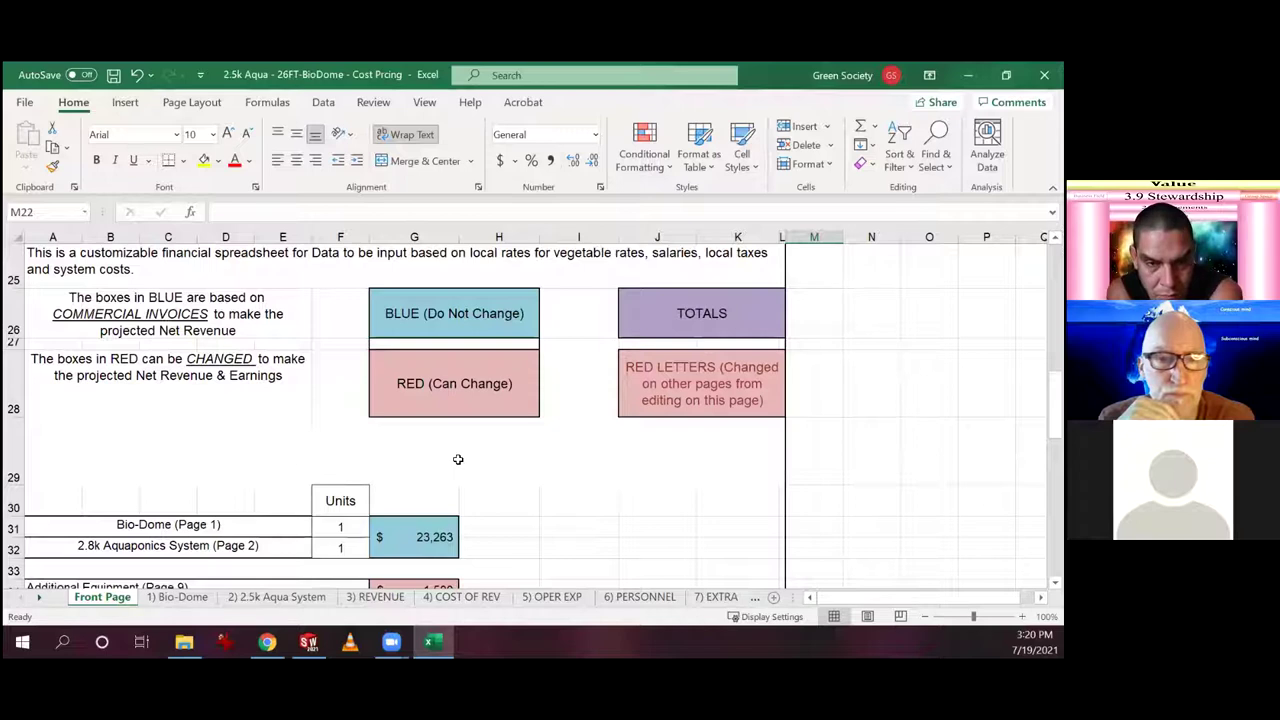
scroll(474, 458, "down", 4)
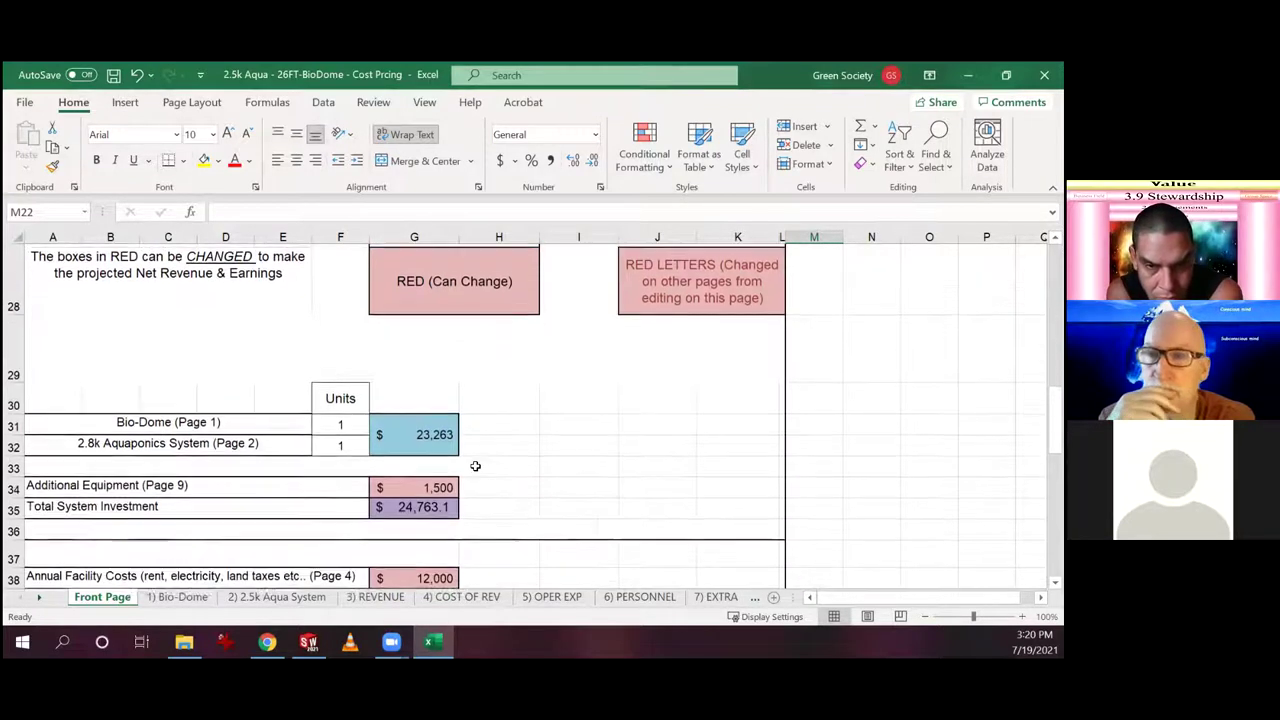
scroll(486, 458, "up", 2)
scroll(486, 459, "up", 1)
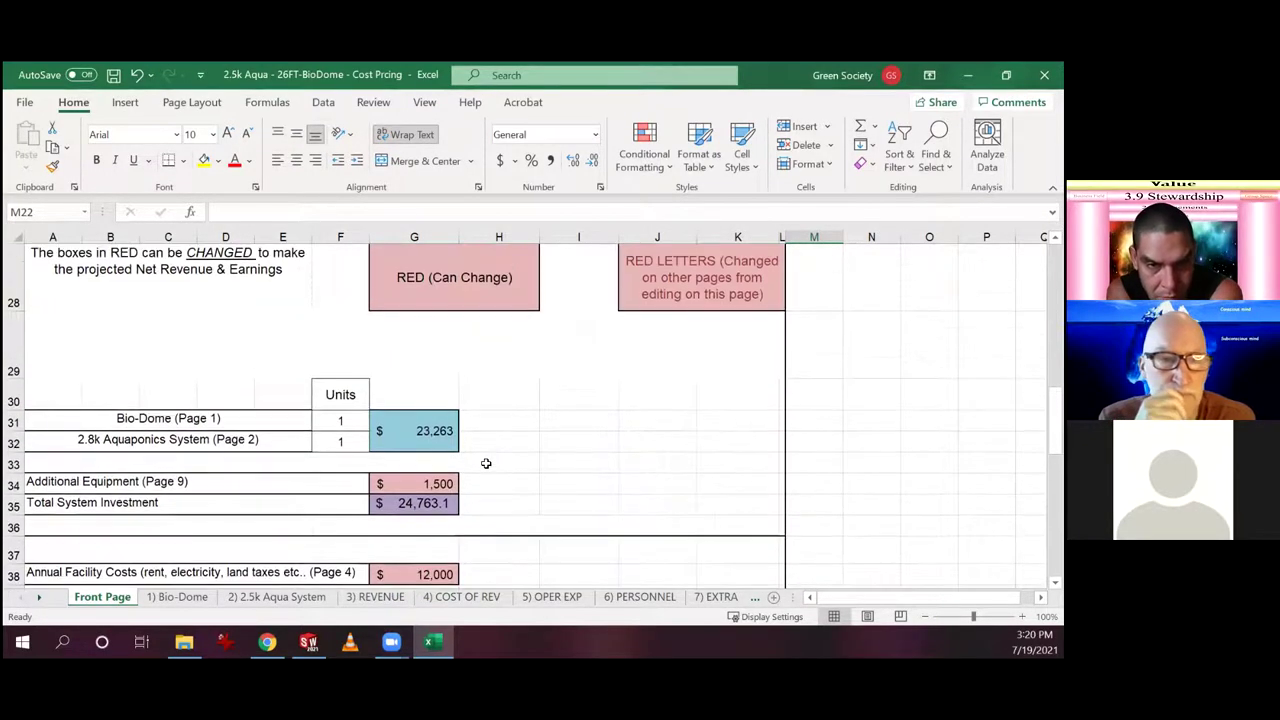
left_click(424, 485)
scroll(418, 486, "down", 3)
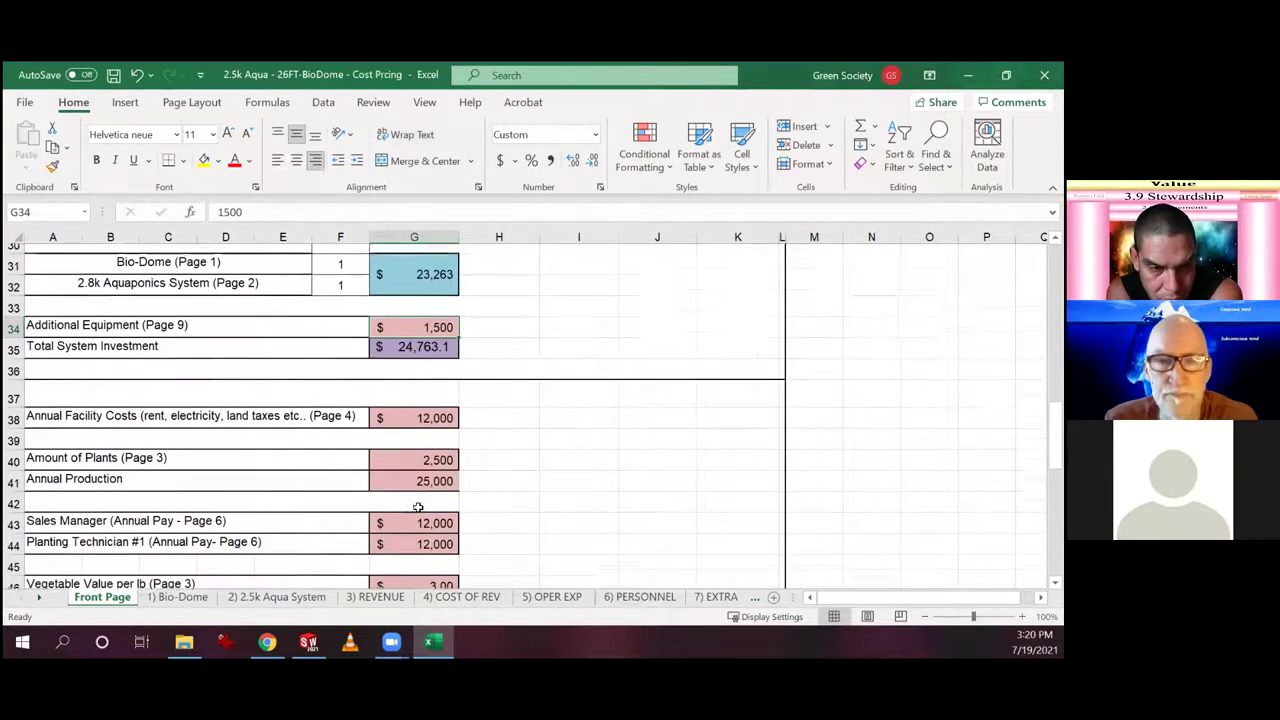
- Check the Front Page's system cost, Annual Facility Costs, Amount of Plants and Annual Production cells
left_click(443, 270)
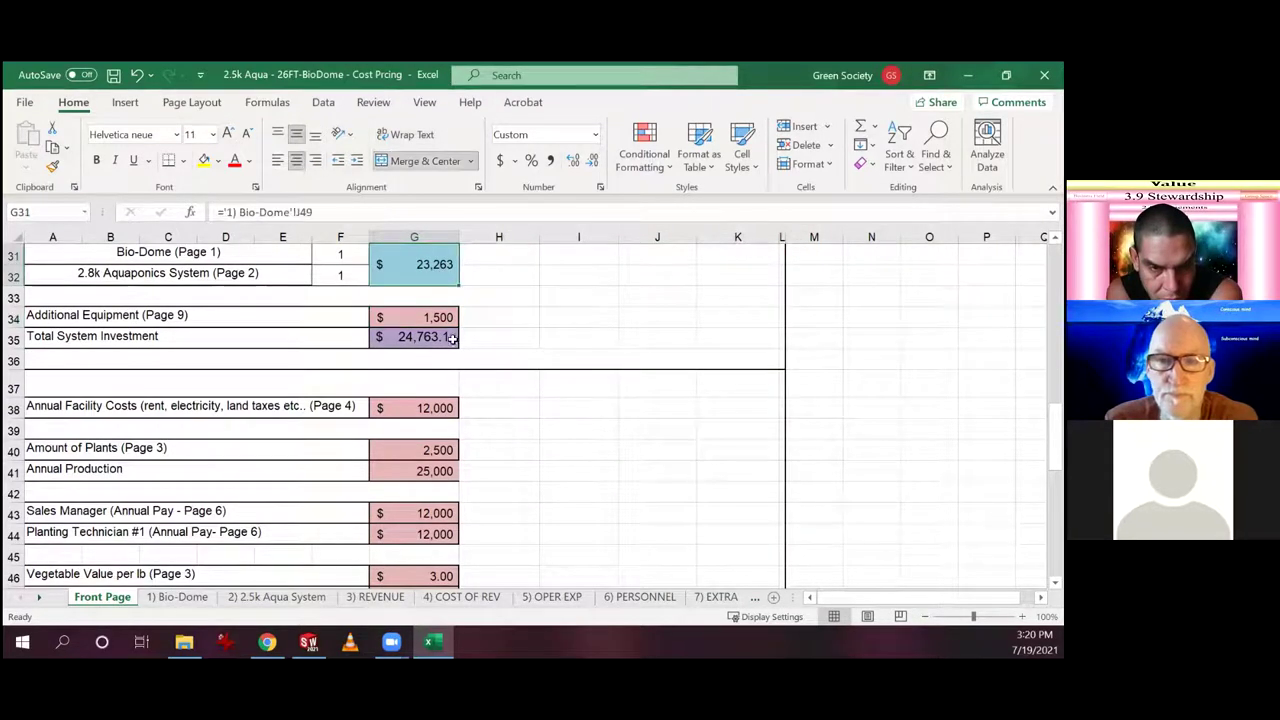
left_click(410, 410)
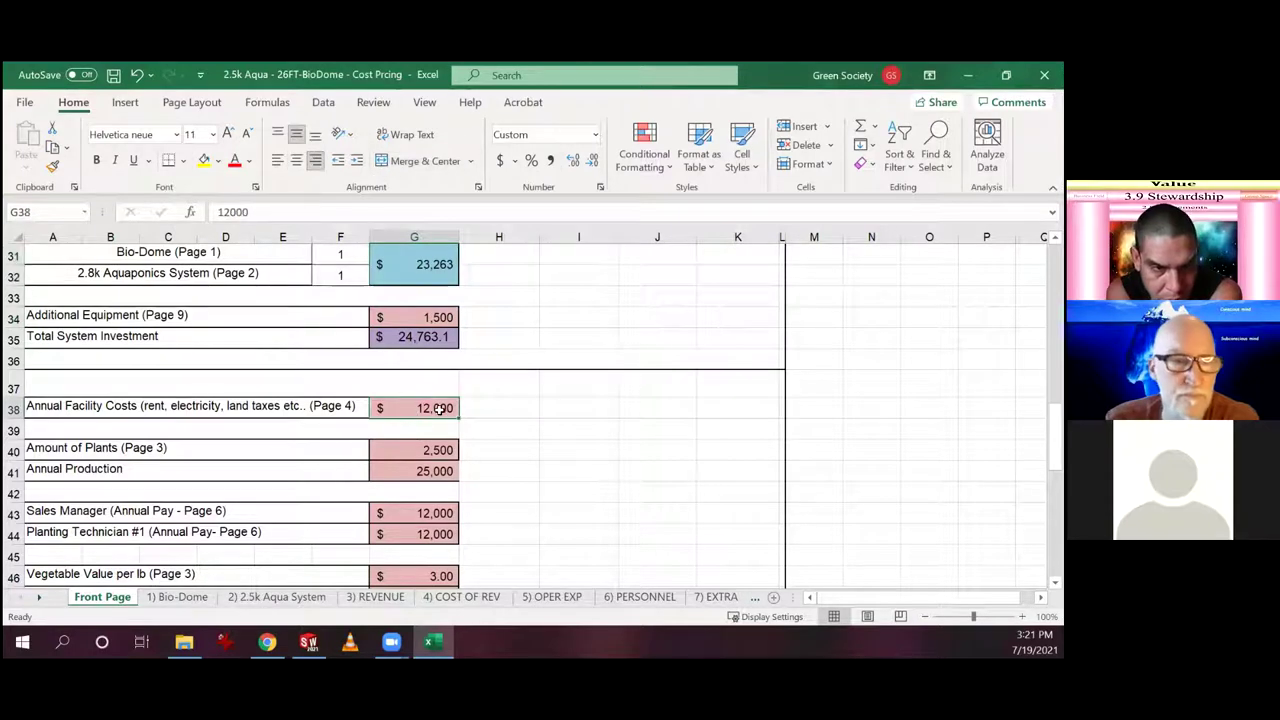
left_click(426, 454)
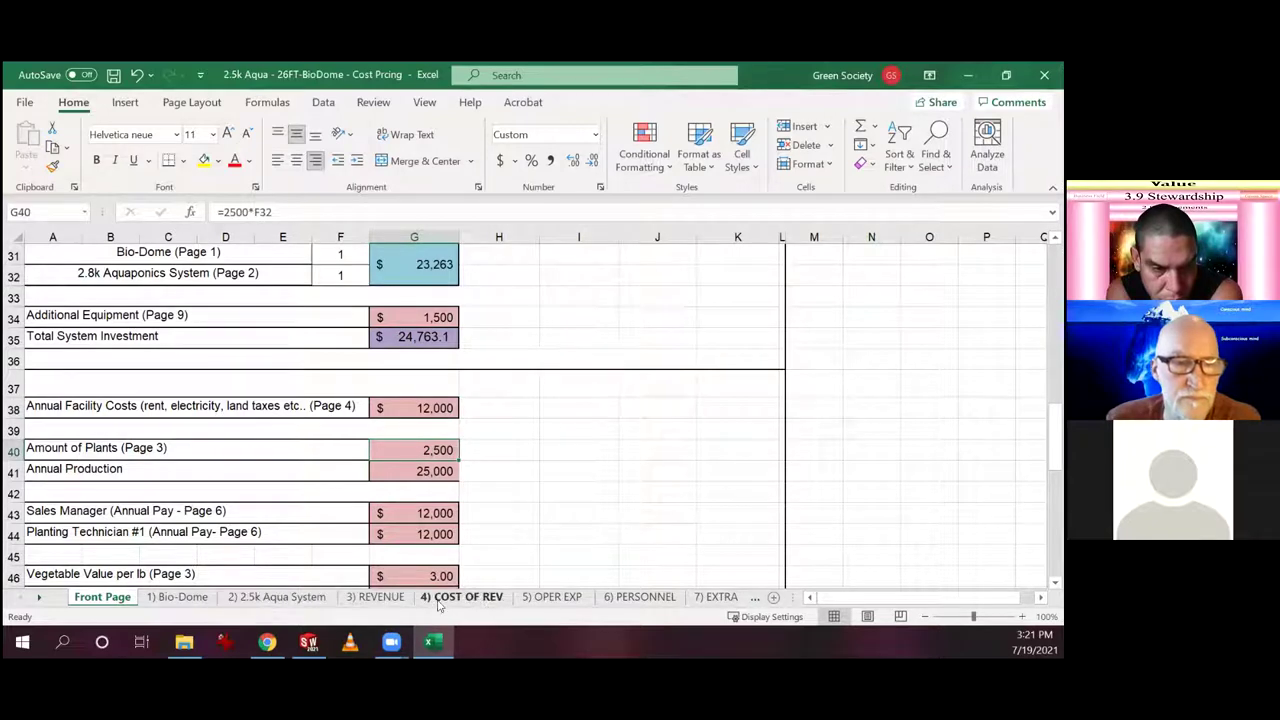
left_click(430, 468)
- Set the Front Page's Amount of Plants to 10000
left_click(432, 450)
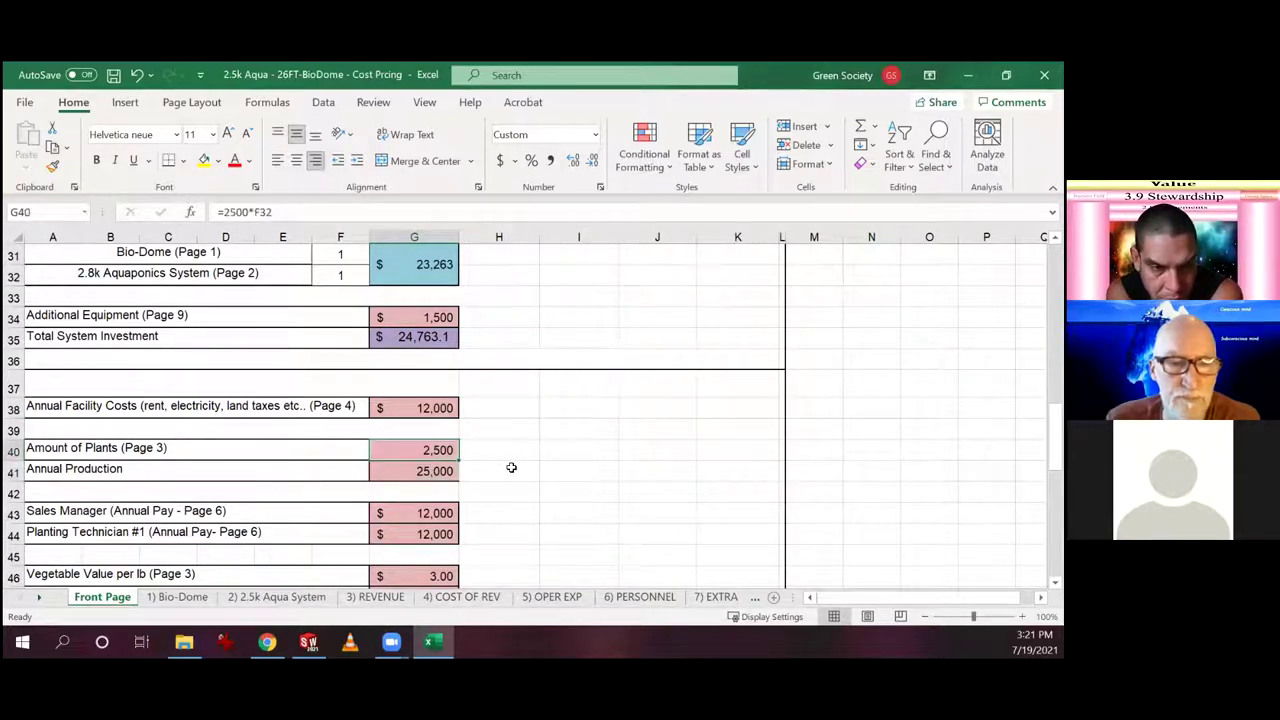
type("10000")
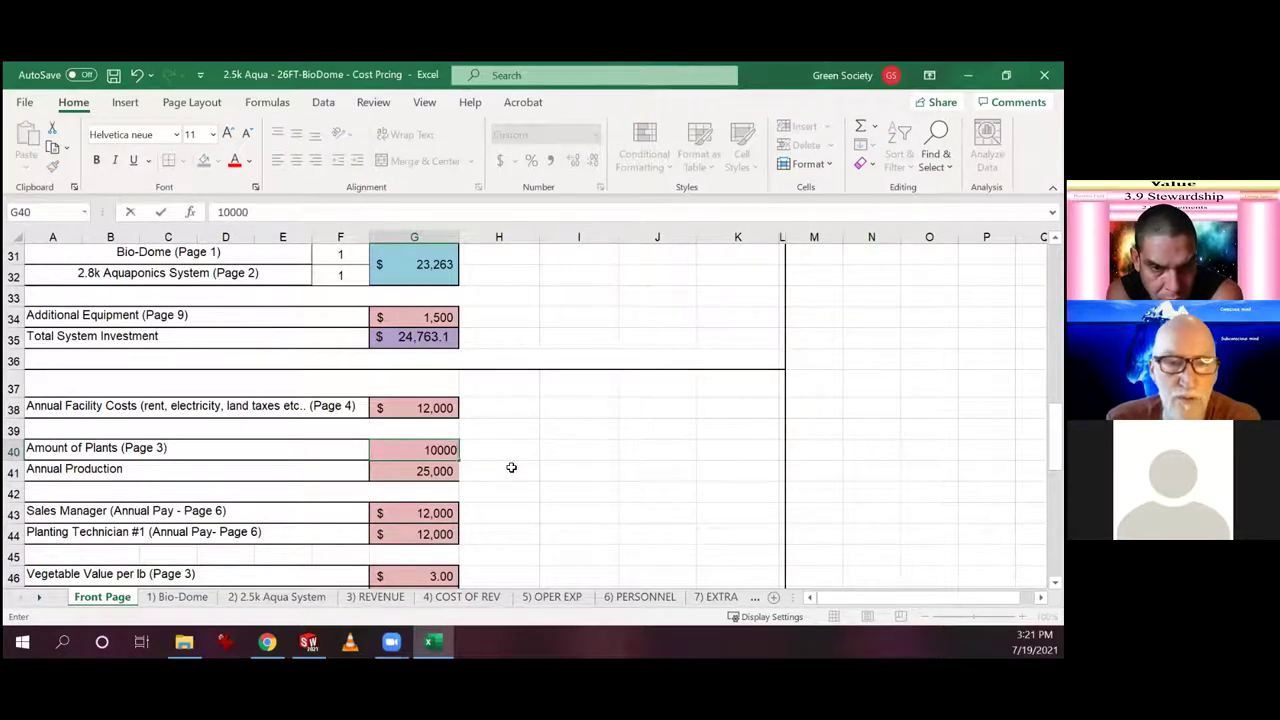
left_click(511, 468)
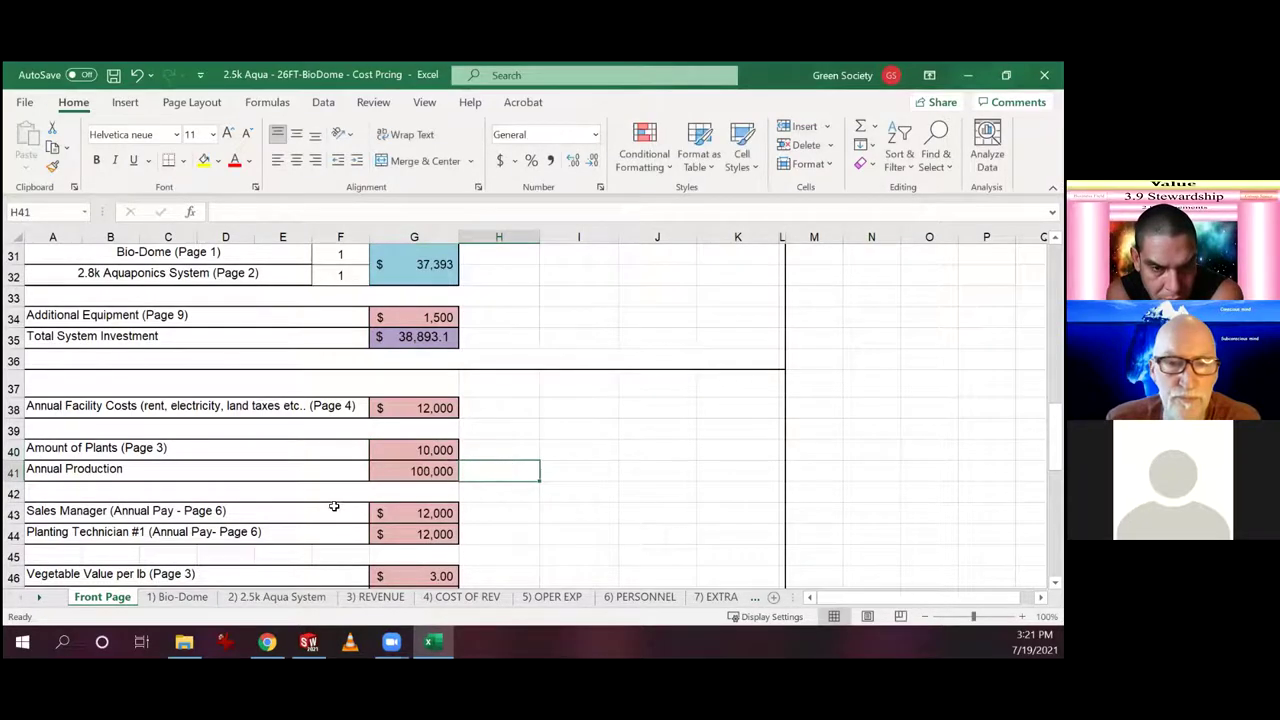
- Inspect the Aqua Pots count formula on the 2.5k Aqua System sheet to see how it depends on the plant count
scroll(404, 479, "up", 3)
scroll(404, 479, "down", 3)
left_click(276, 597)
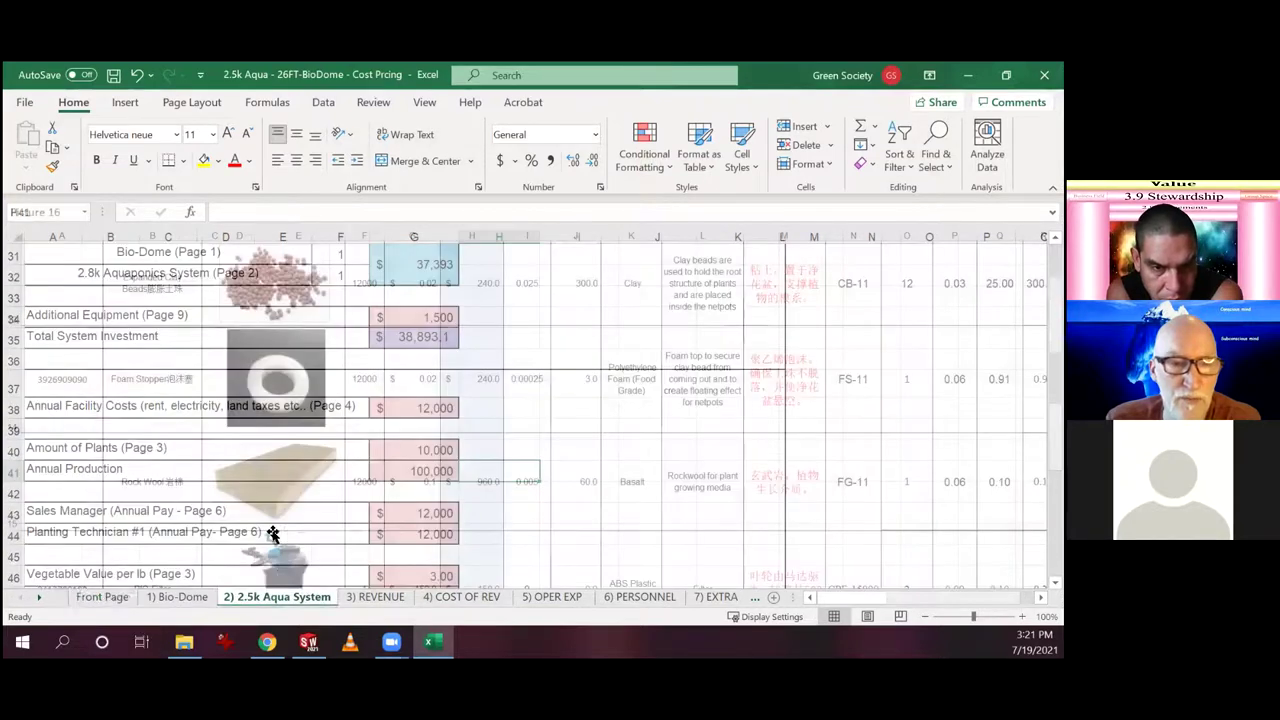
scroll(400, 460, "up", 3)
scroll(400, 460, "down", 1)
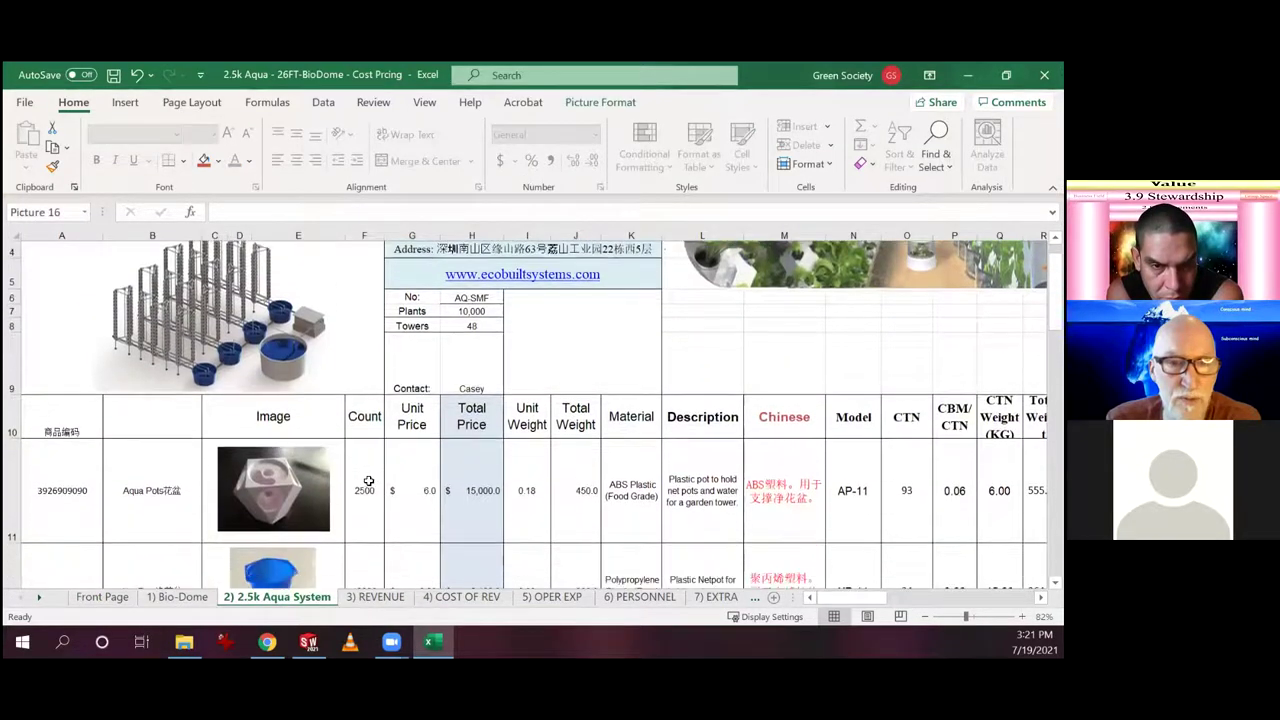
double_click(371, 484)
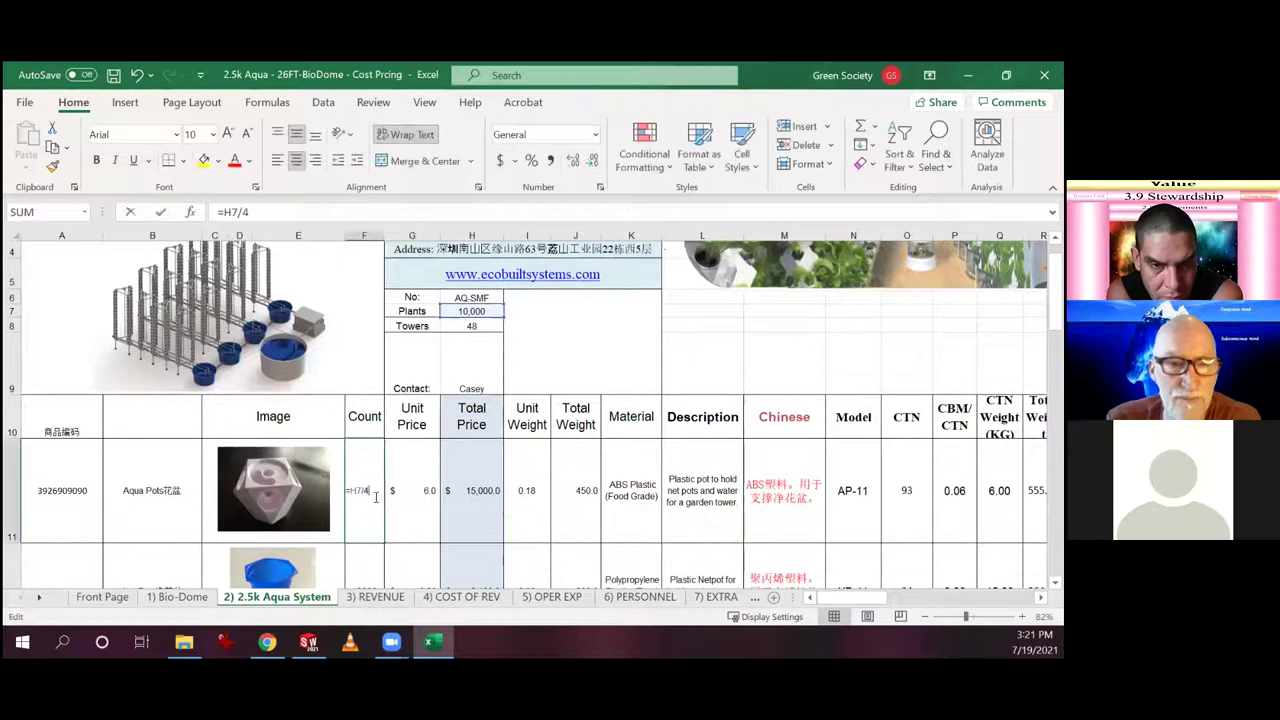
- Inspect the Complete System's Plants formula on the REVENUE sheet and review the vegetable, fish and yearly revenue projections
left_click(381, 598)
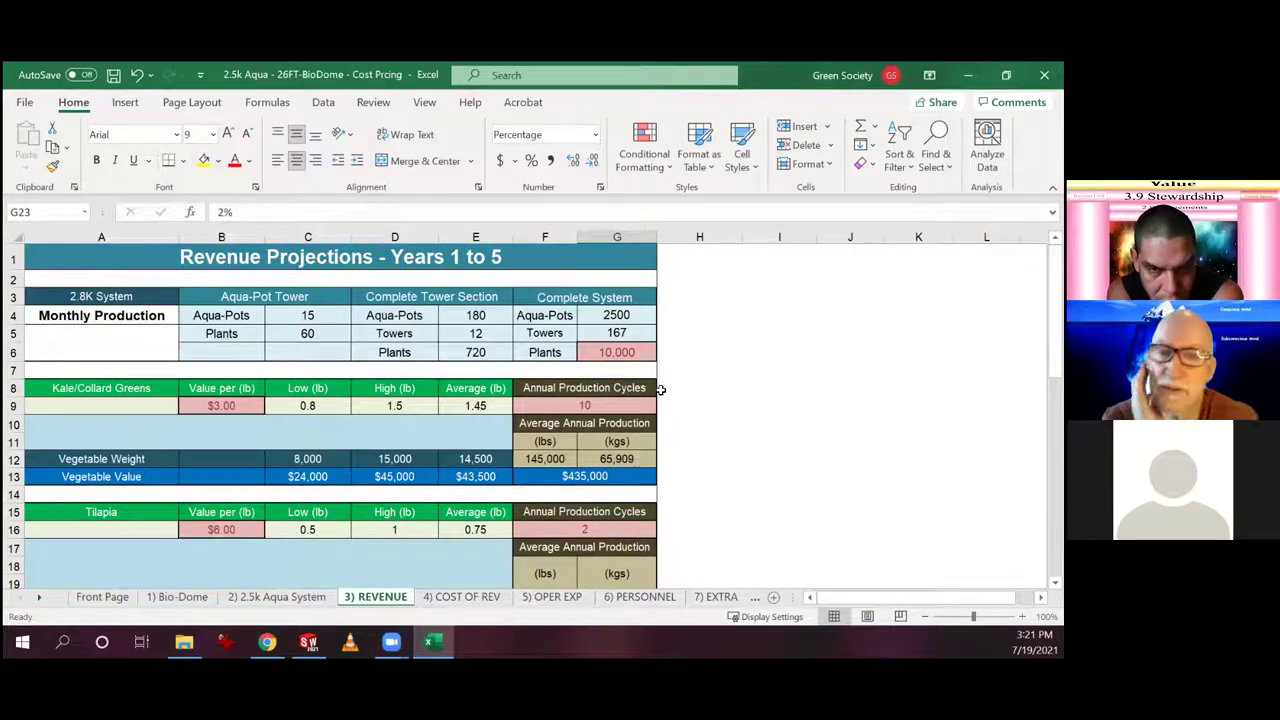
double_click(636, 354)
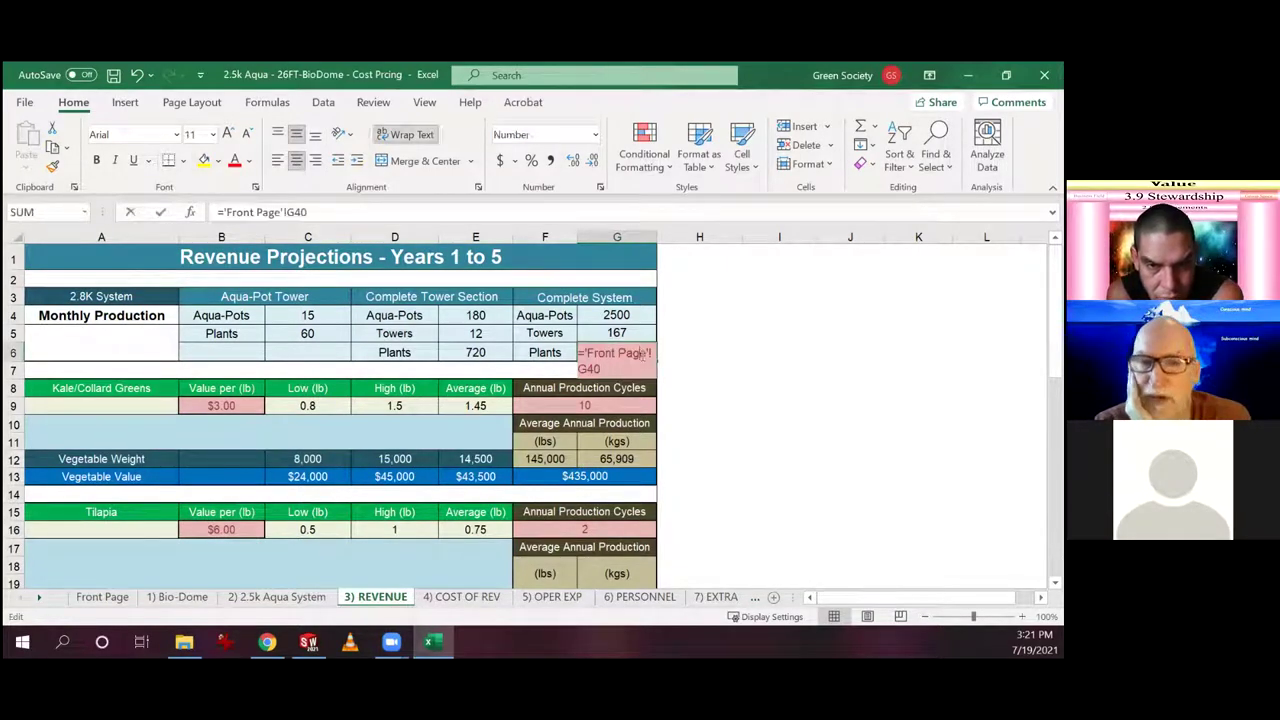
key("Escape")
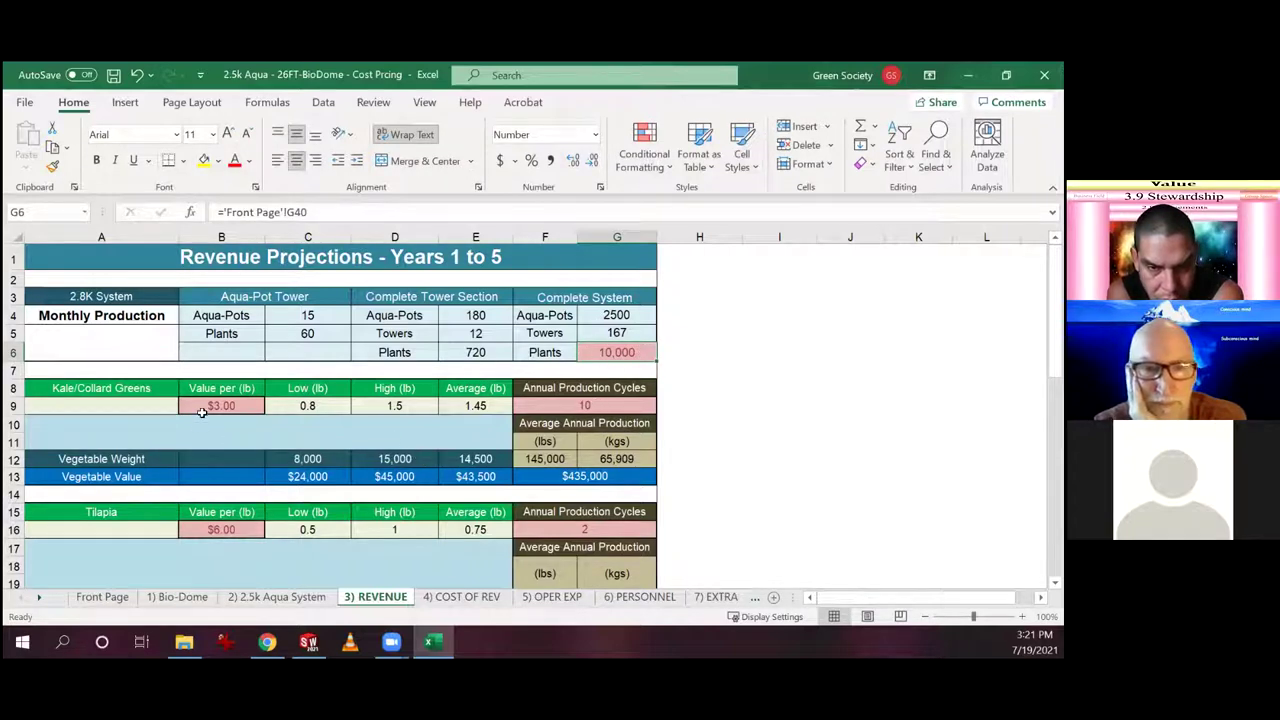
scroll(235, 350, "down", 1)
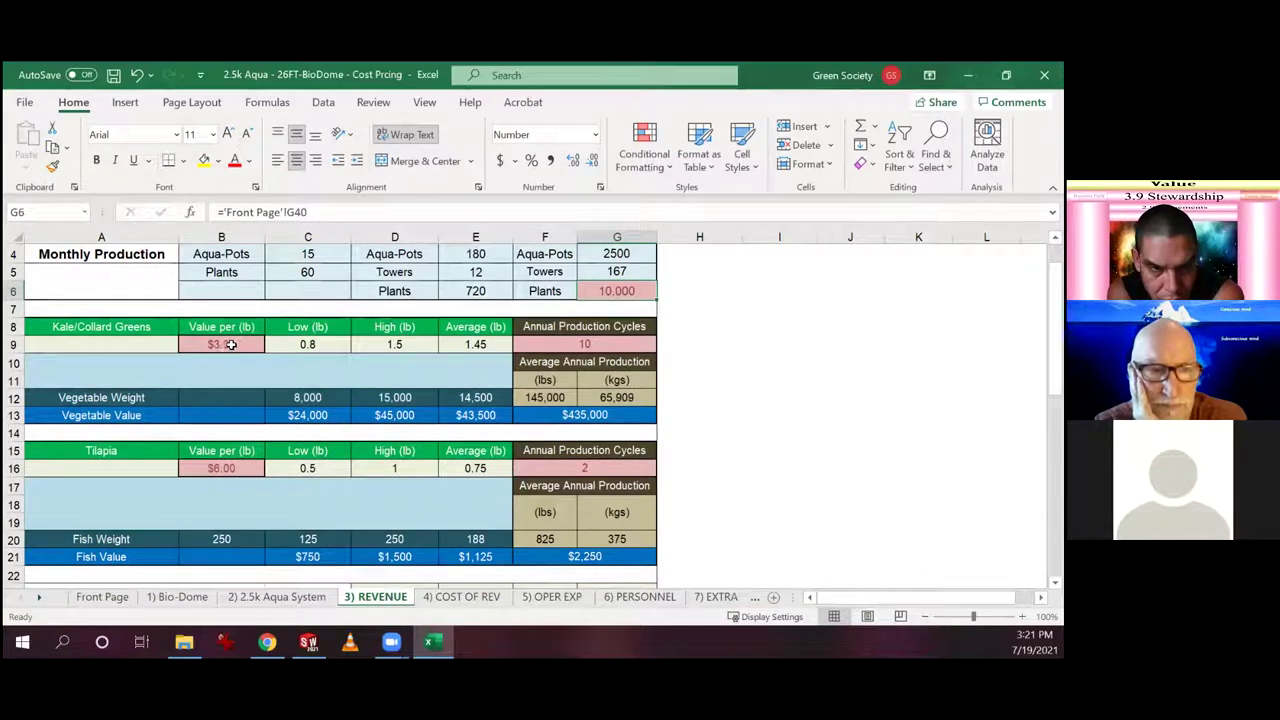
scroll(400, 497, "down", 4)
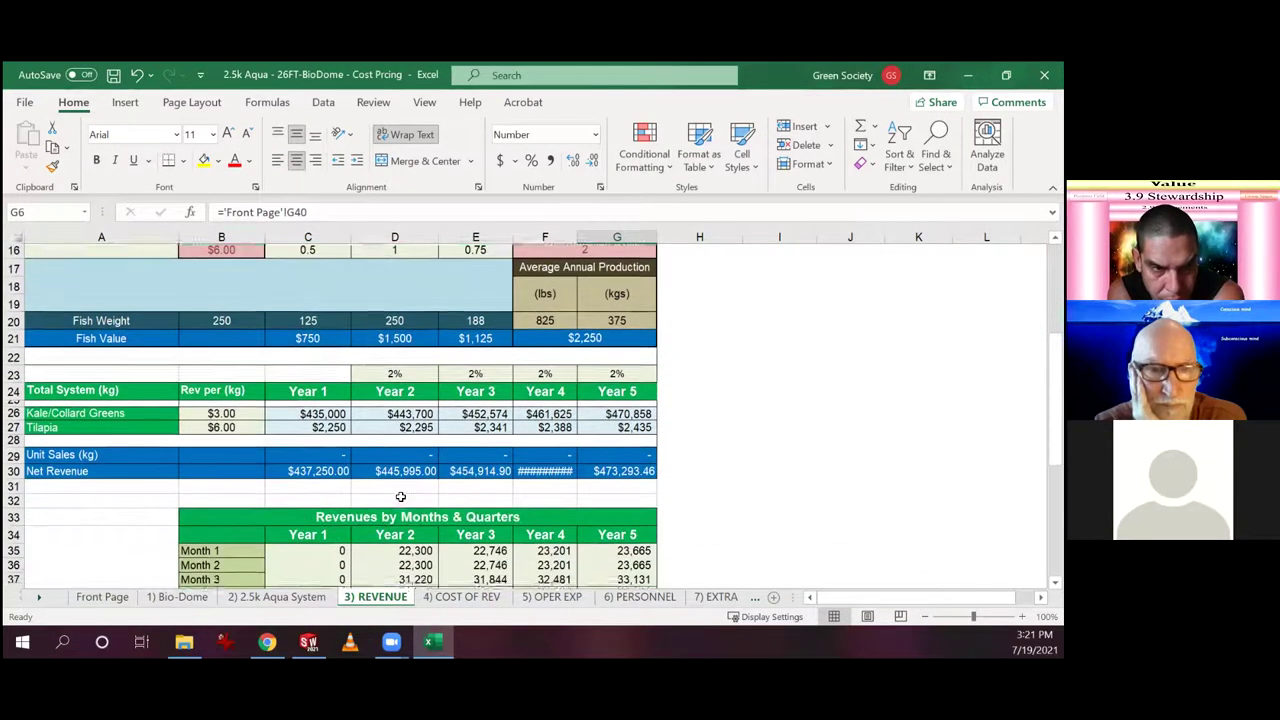
scroll(400, 497, "down", 4)
- Look through the COST OF REV and OPER EXP sheets and review the salaries on the PERSONNEL sheet
left_click(468, 597)
left_click(530, 597)
left_click(618, 596)
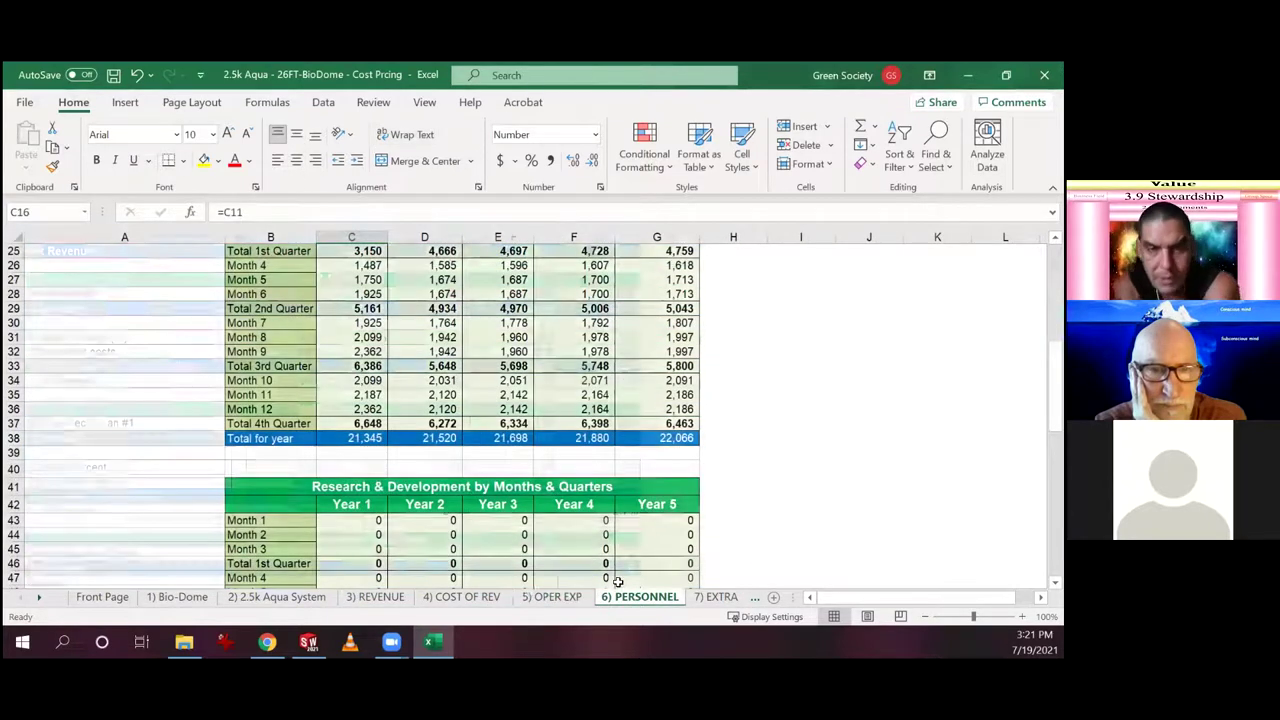
scroll(117, 371, "up", 1)
scroll(170, 425, "down", 2)
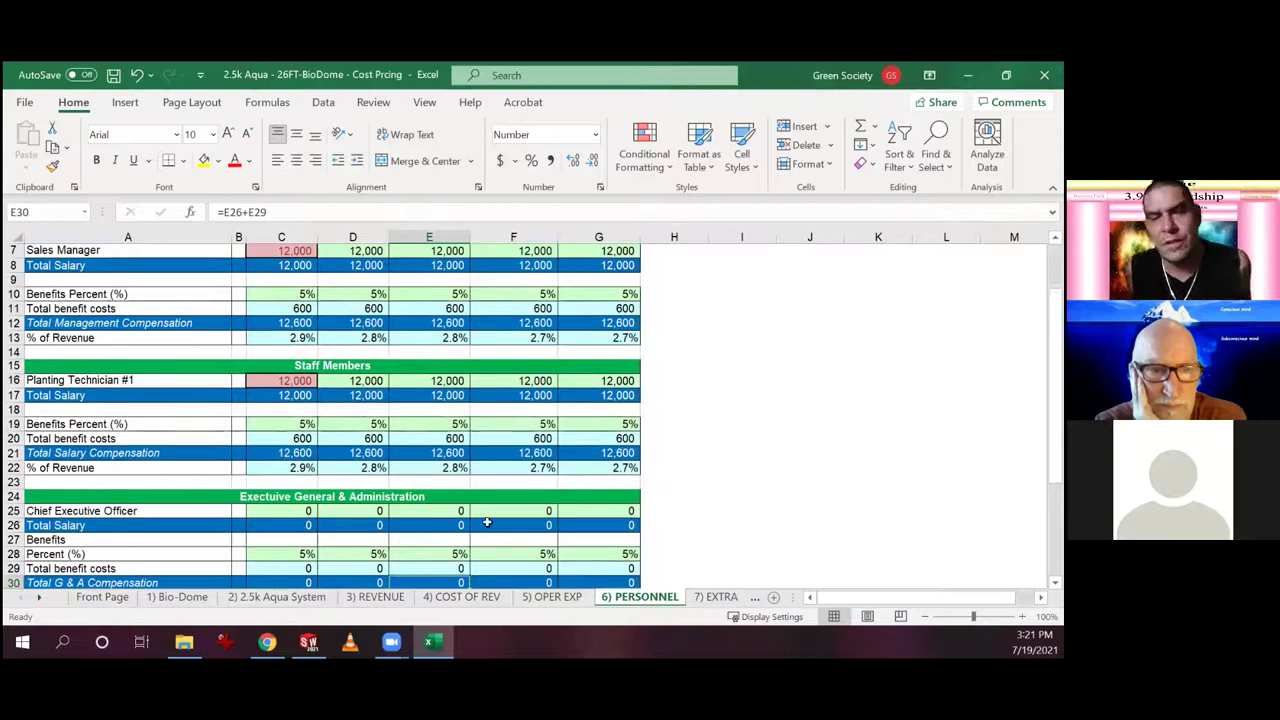
- Look through the EXTRA, TAXES, PROP & EQUIP, WORKCAP, FUNDING and INCOME sheets in order
left_click(716, 597)
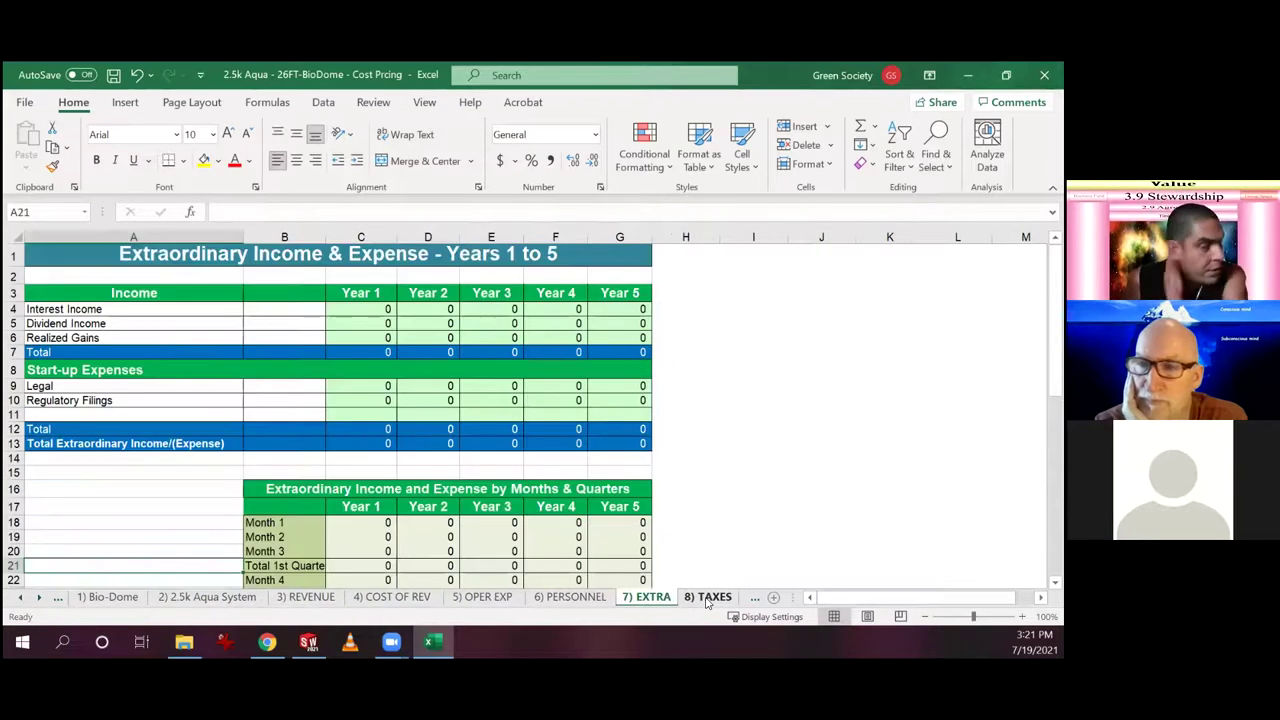
left_click(707, 597)
left_click(746, 598)
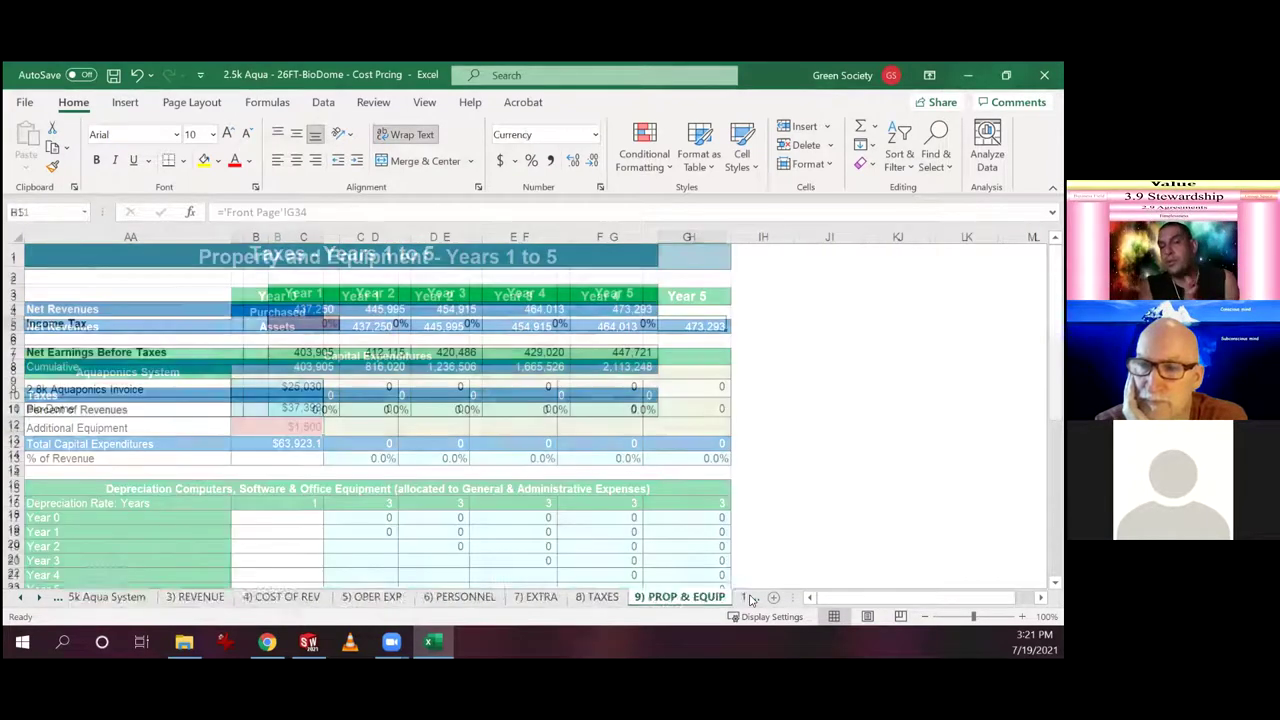
left_click(714, 597)
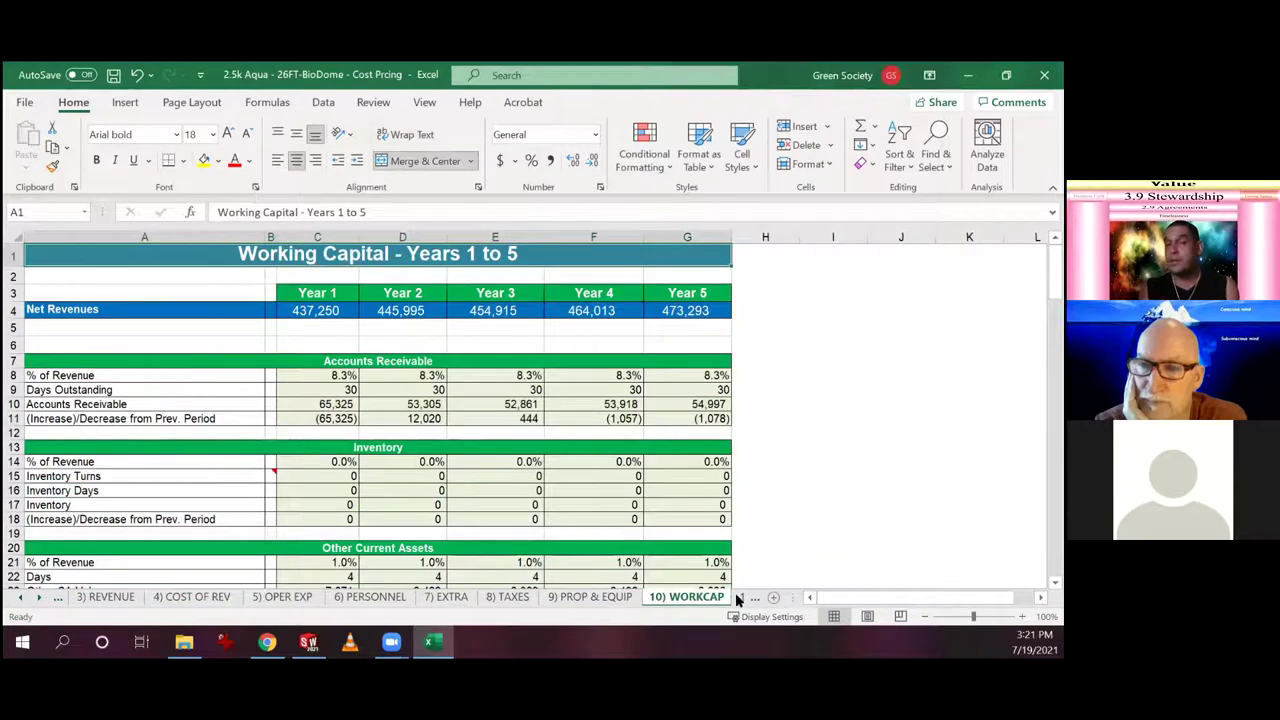
left_click(737, 598)
left_click(748, 598)
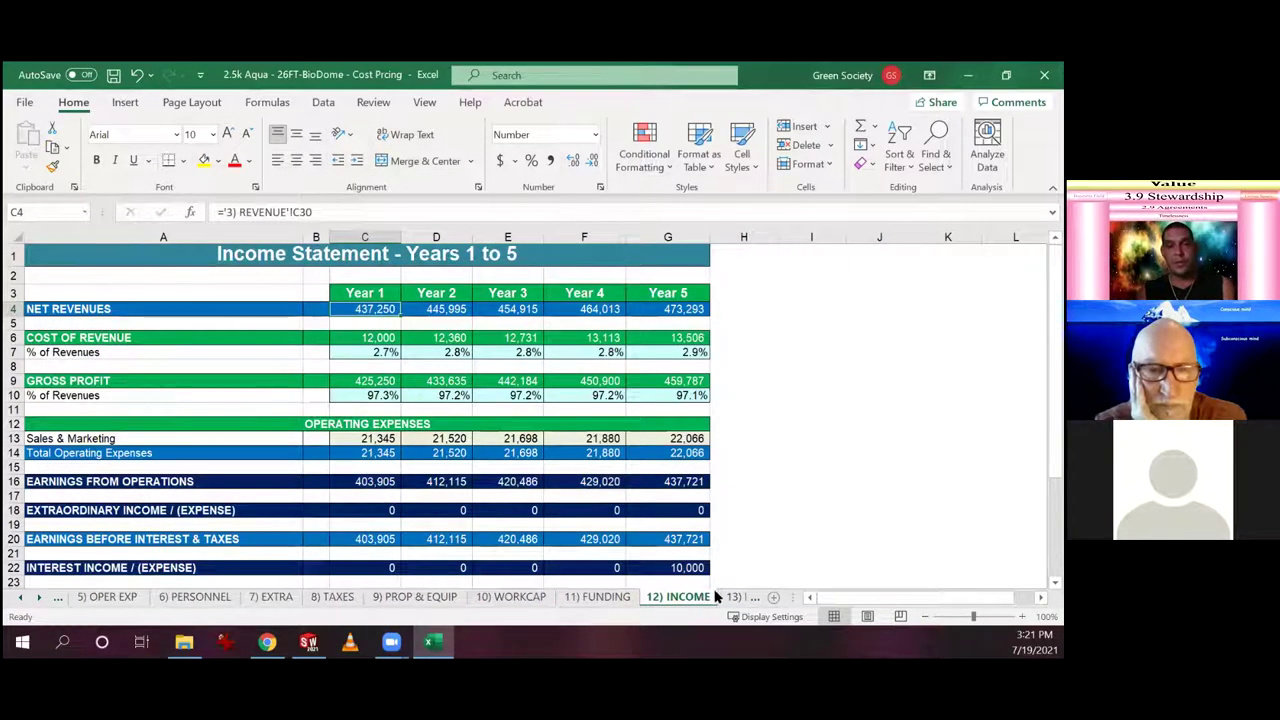
- Look through the BALANCE, CASHFLOW, BREAKEVEN, INCOME-MOS and CASHFLOW-MOS sheets in order
left_click(720, 597)
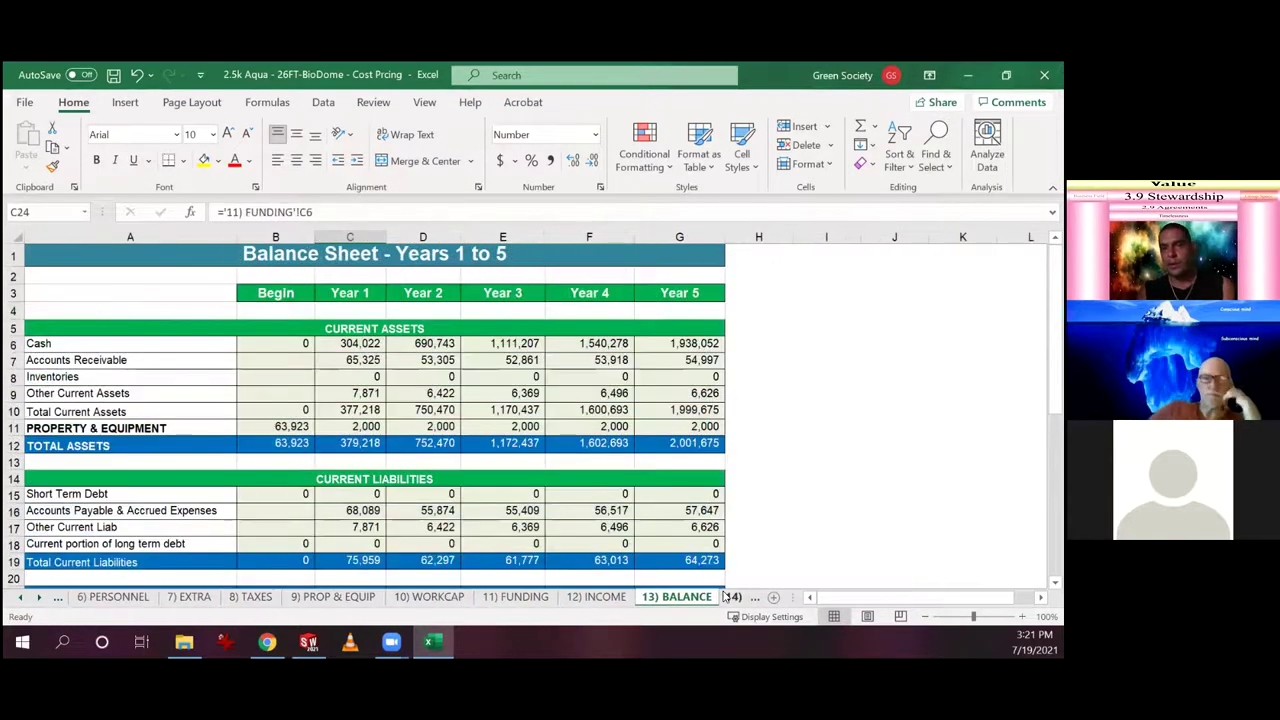
left_click(731, 597)
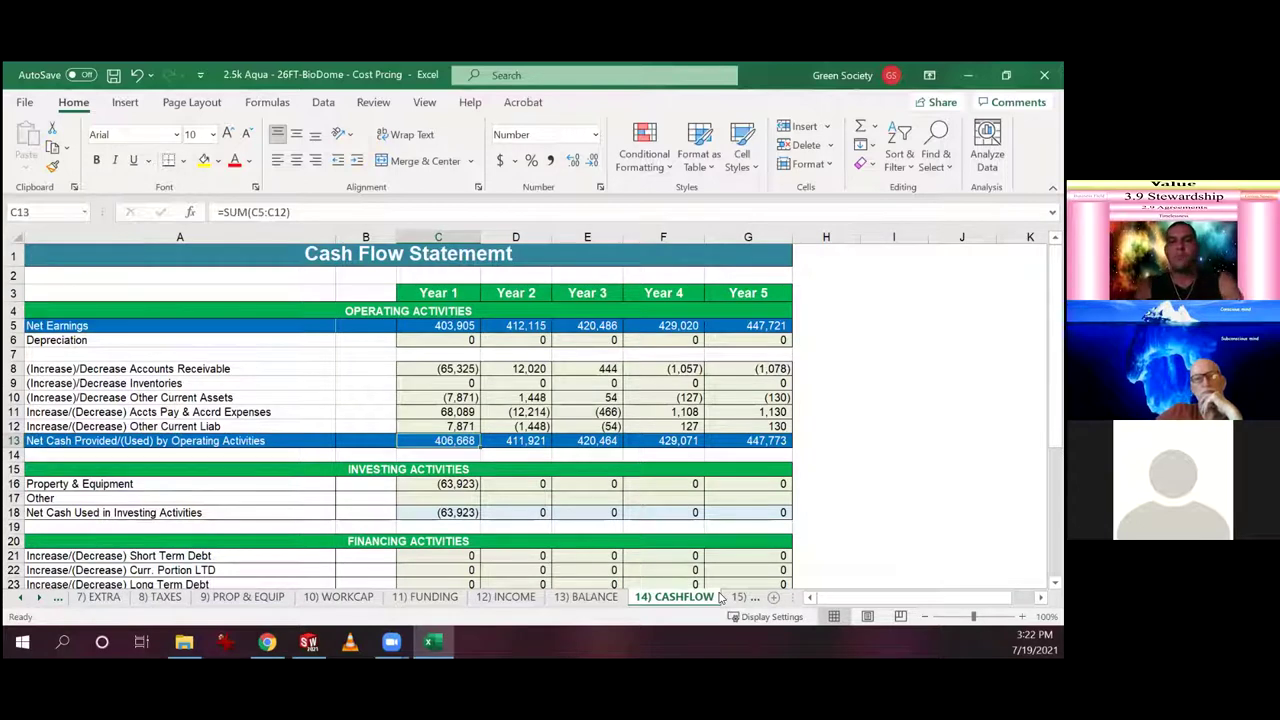
left_click(735, 597)
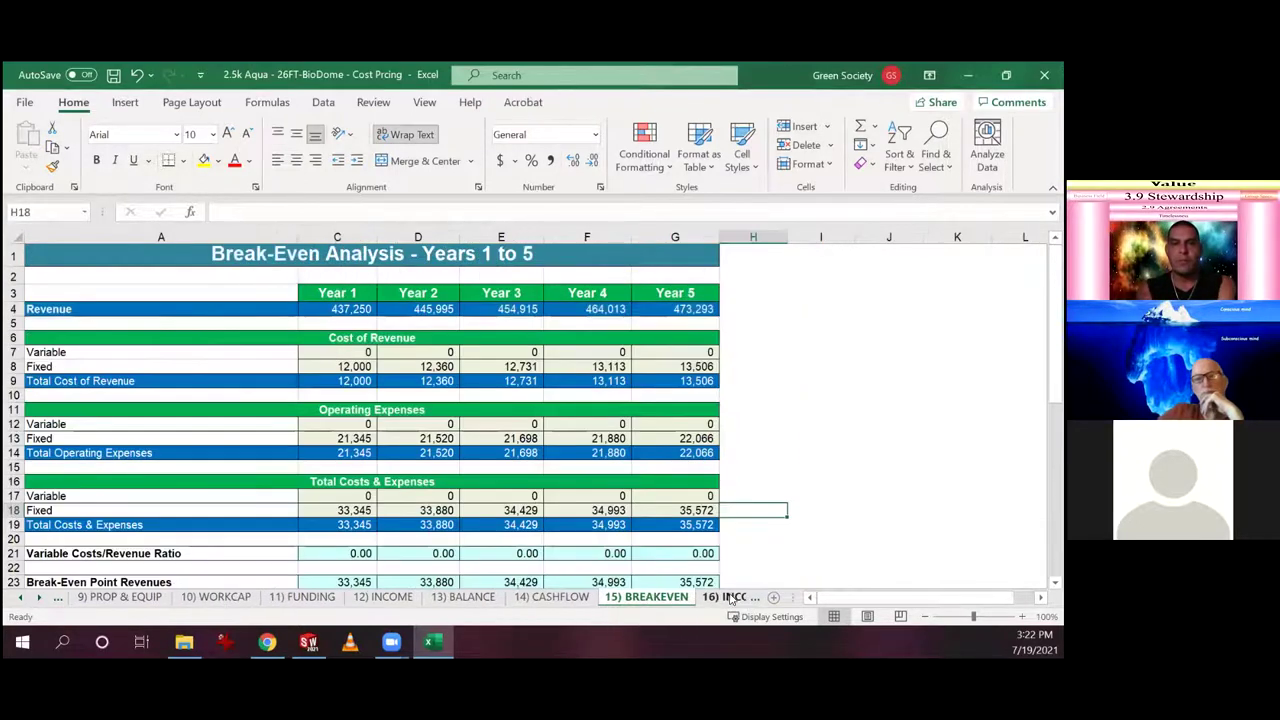
left_click(731, 597)
left_click(735, 597)
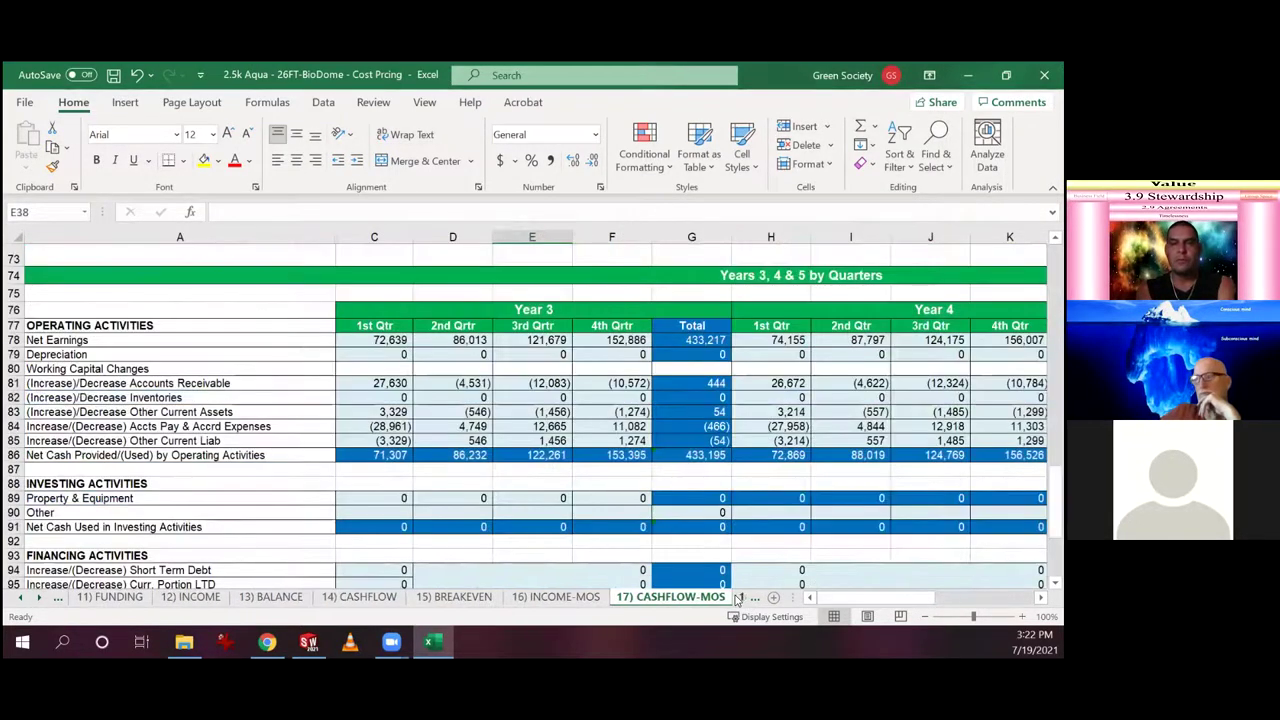
- Review the SUMMARY sheet's financials, growth rates, ratios and profitability, and check the Year 1 EBIT cell
left_click(737, 597)
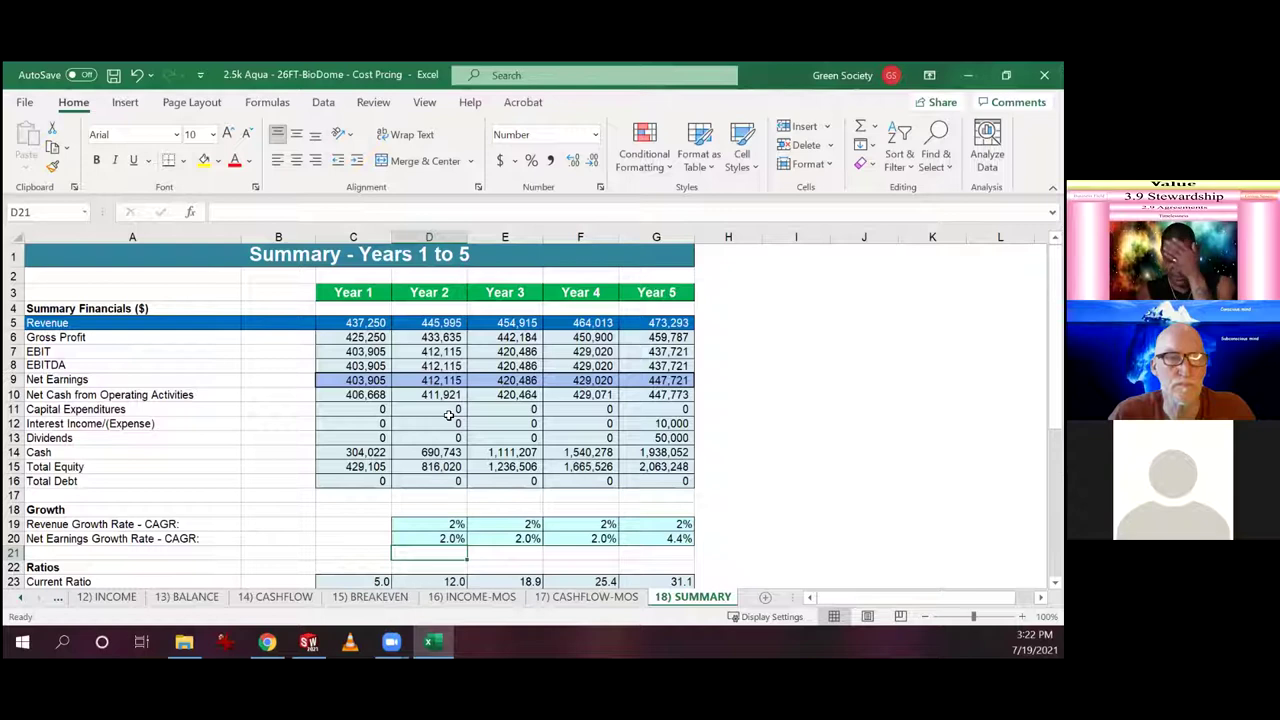
scroll(510, 430, "down", 2)
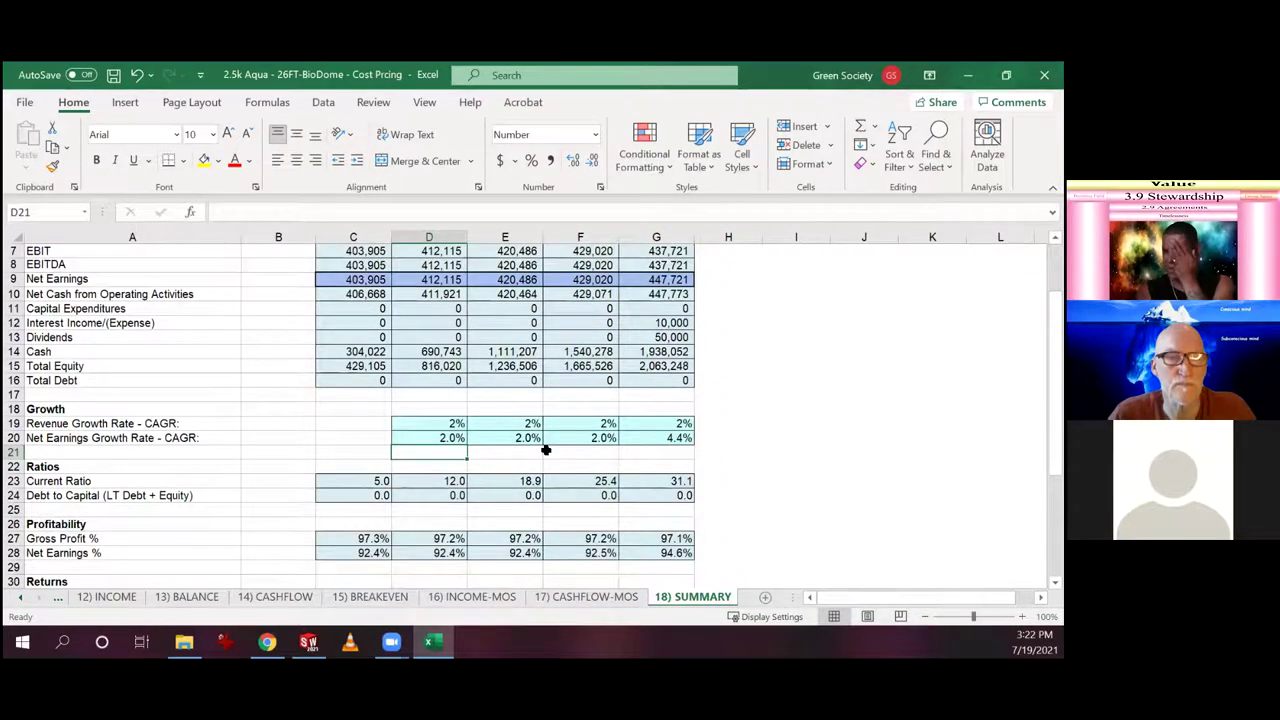
scroll(546, 449, "up", 2)
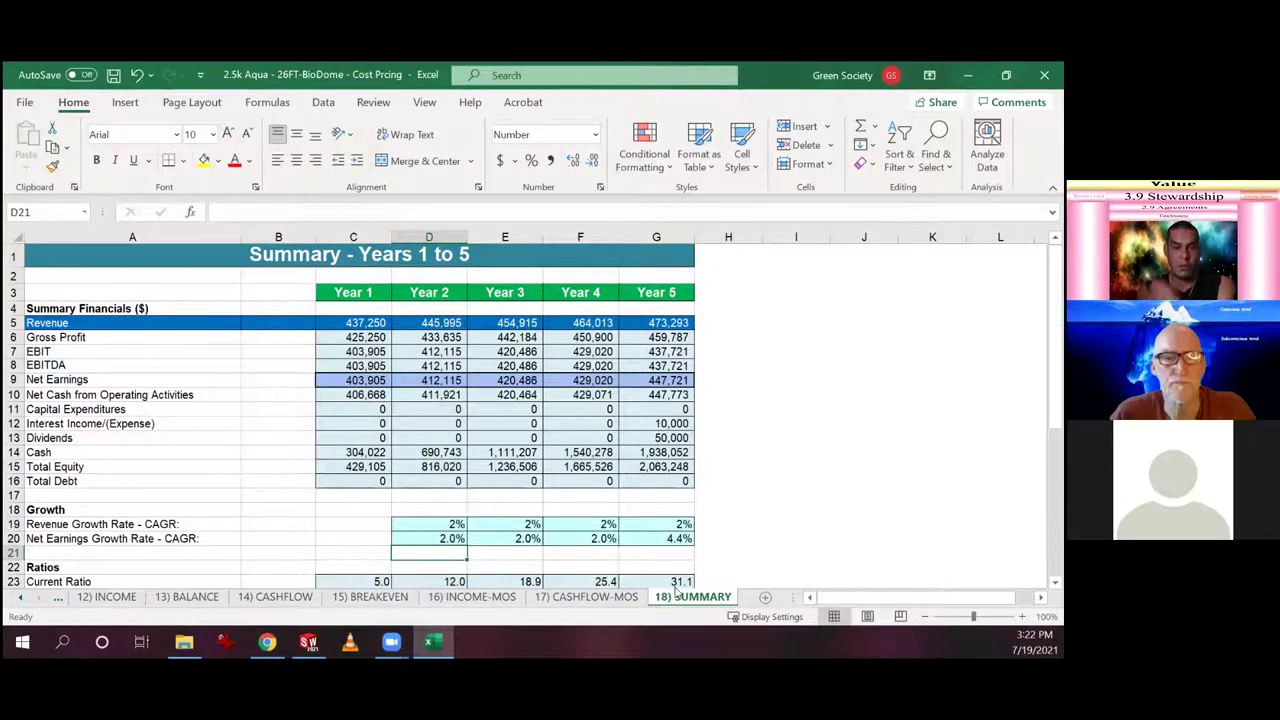
left_click(342, 351)
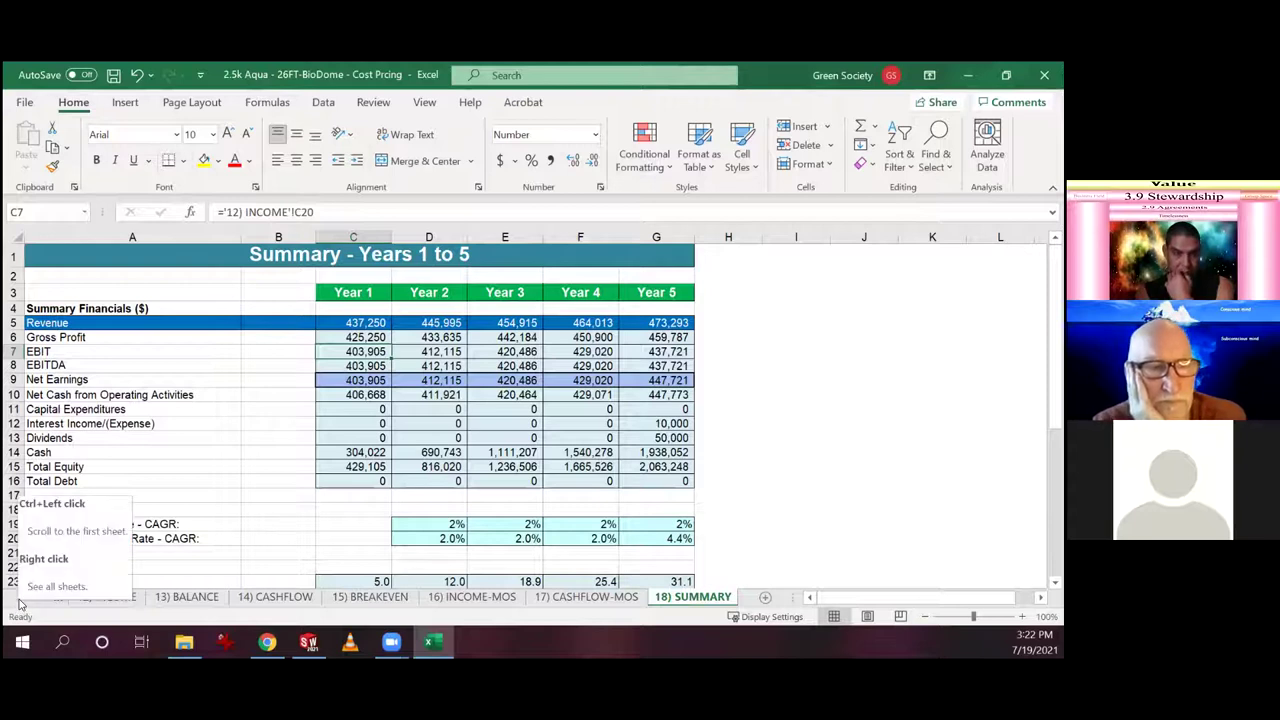
- Return to the Front Page and review its adjustable cost, salary, production, price and tax inputs and the colour legend
left_click_drag(17, 600, 21, 601)
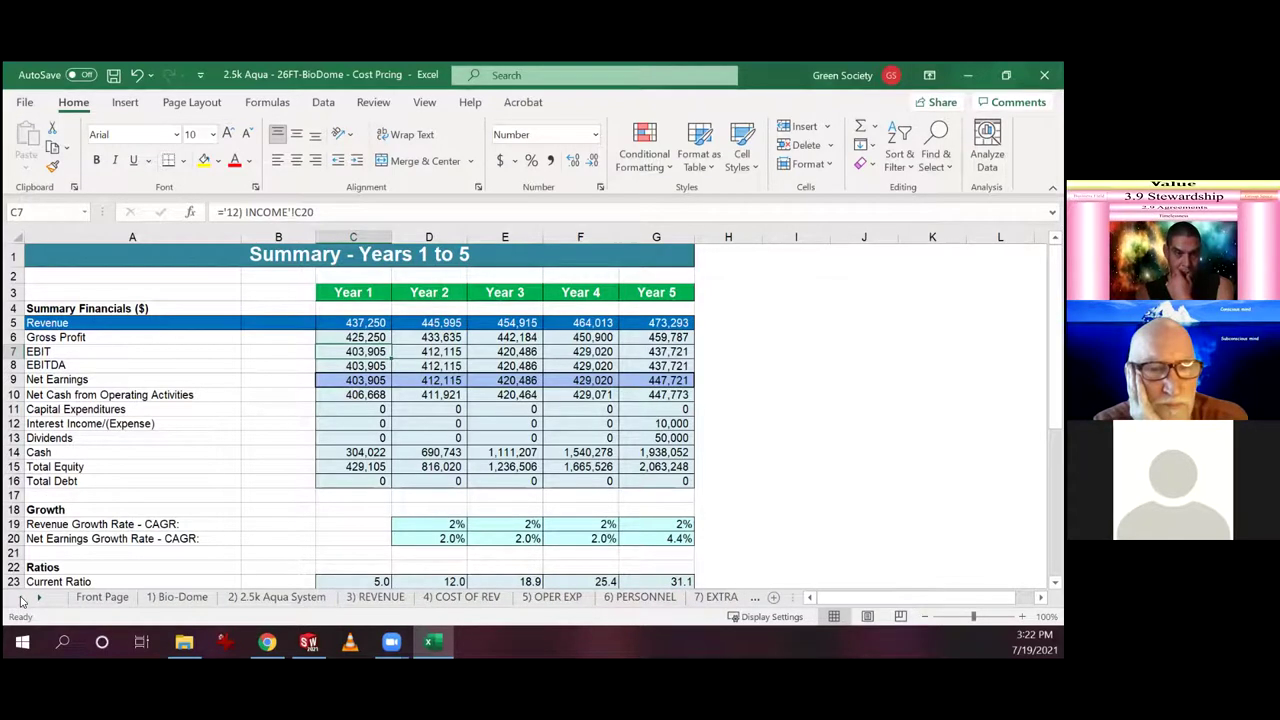
left_click(102, 597)
scroll(343, 486, "up", 3)
scroll(371, 486, "down", 4)
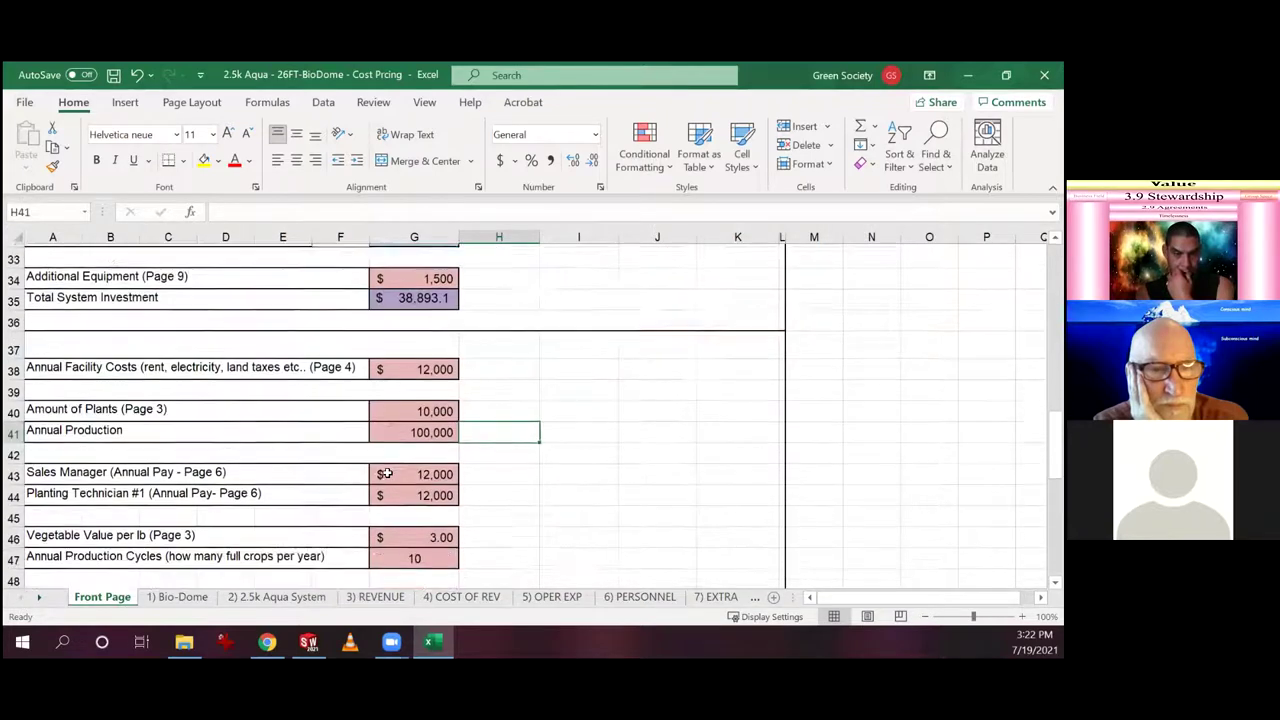
scroll(420, 325, "down", 1)
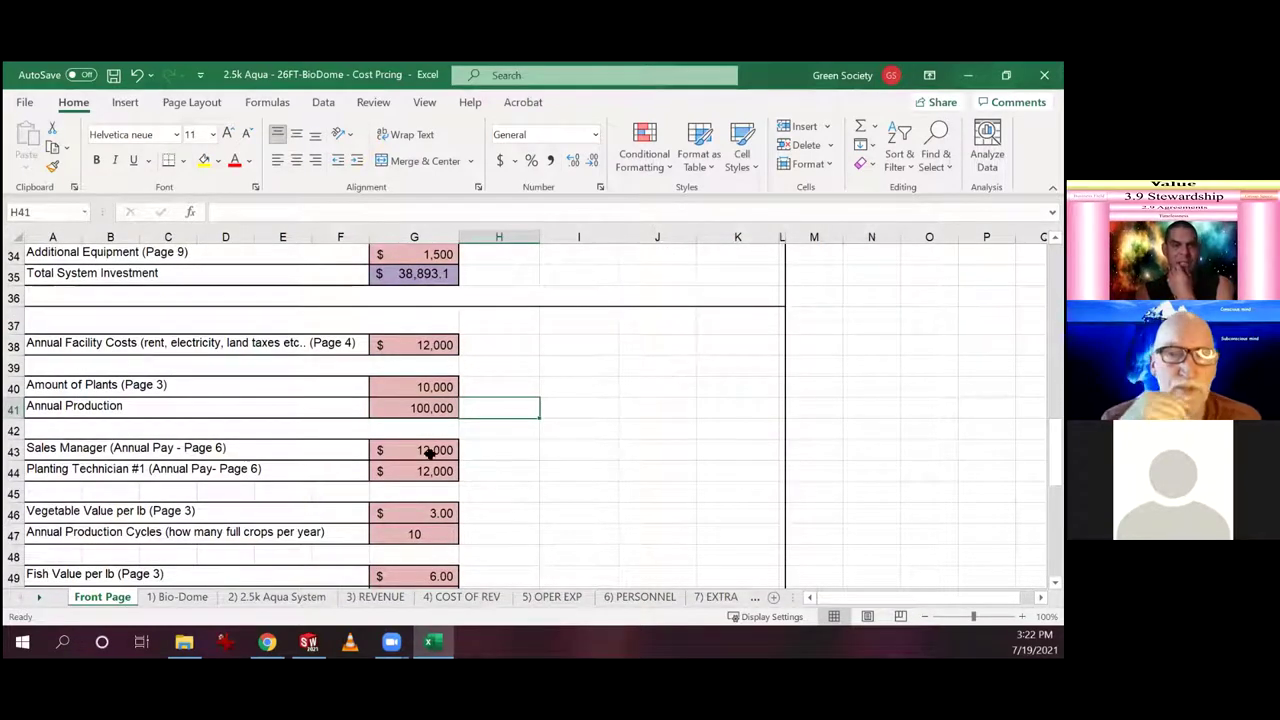
scroll(430, 452, "down", 1)
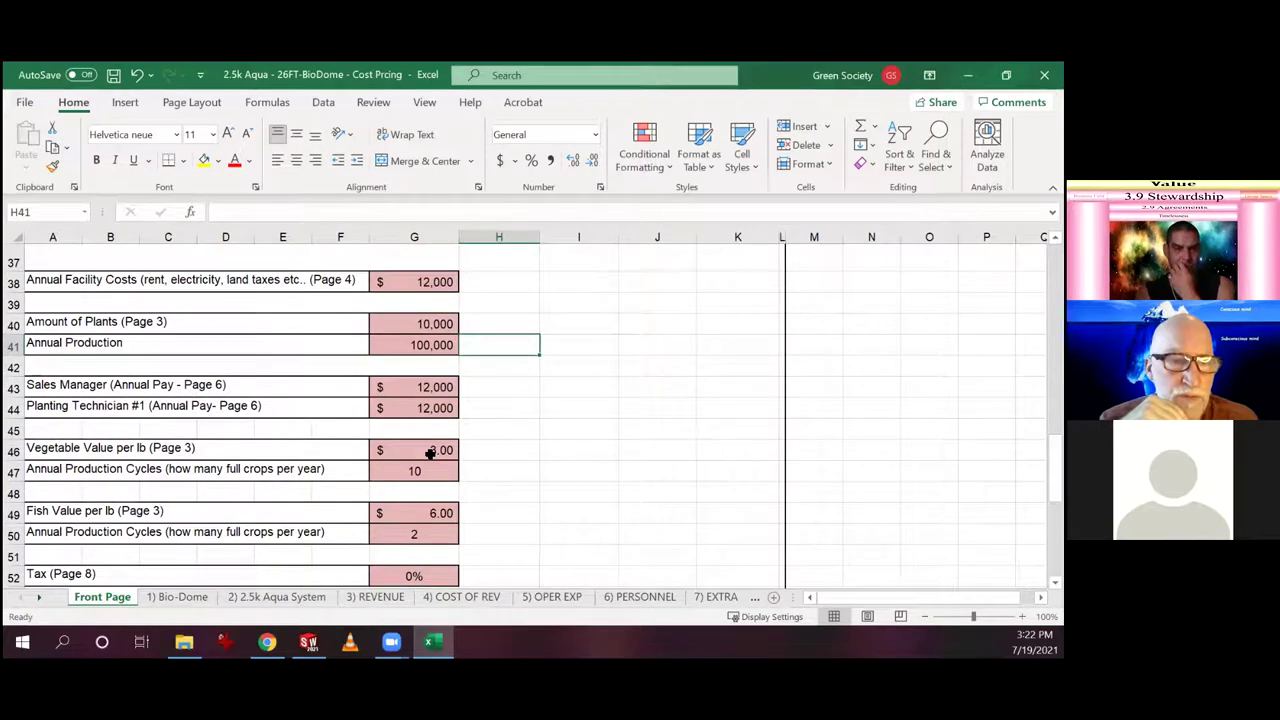
scroll(430, 452, "up", 5)
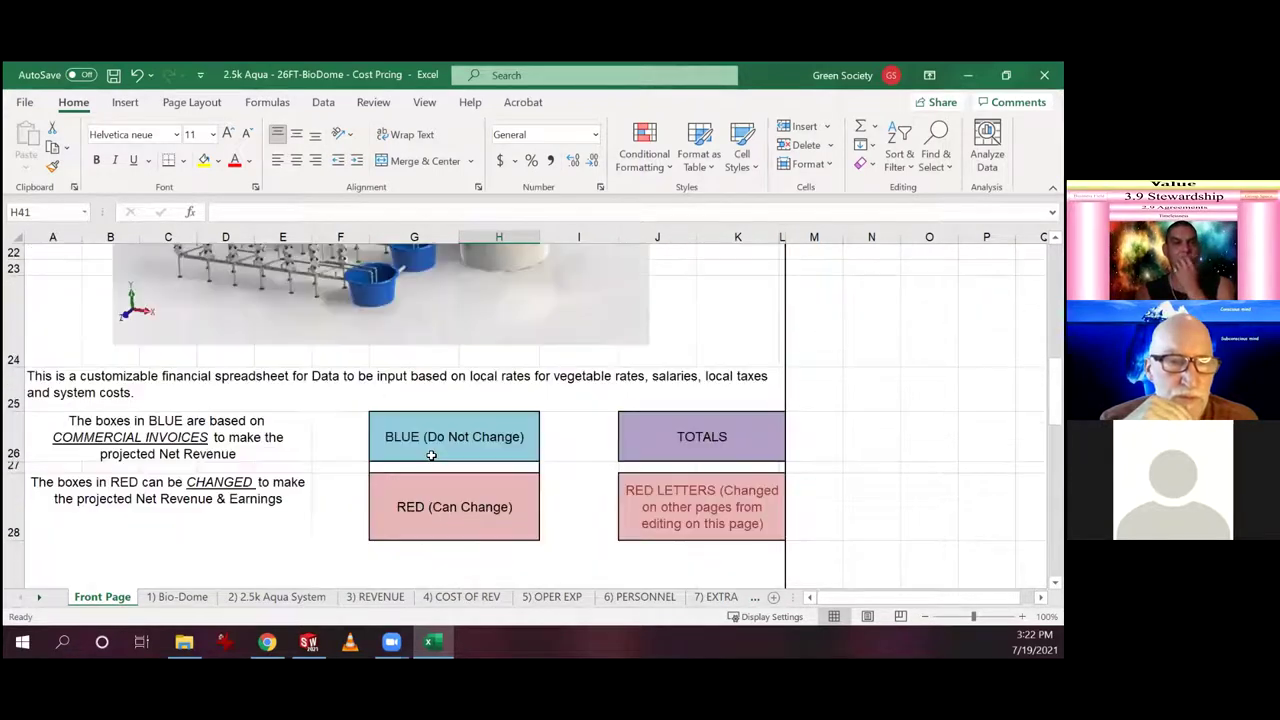
- Go back to the SUMMARY sheet at the end of the workbook and examine the EBIT and EBITDA rows
left_click(755, 598)
left_click(755, 598)
left_click(755, 598)
left_click(755, 598)
left_click(755, 598)
left_click(755, 598)
left_click(755, 598)
left_click(755, 598)
left_click(755, 598)
left_click(745, 598)
left_click(735, 598)
left_click(720, 598)
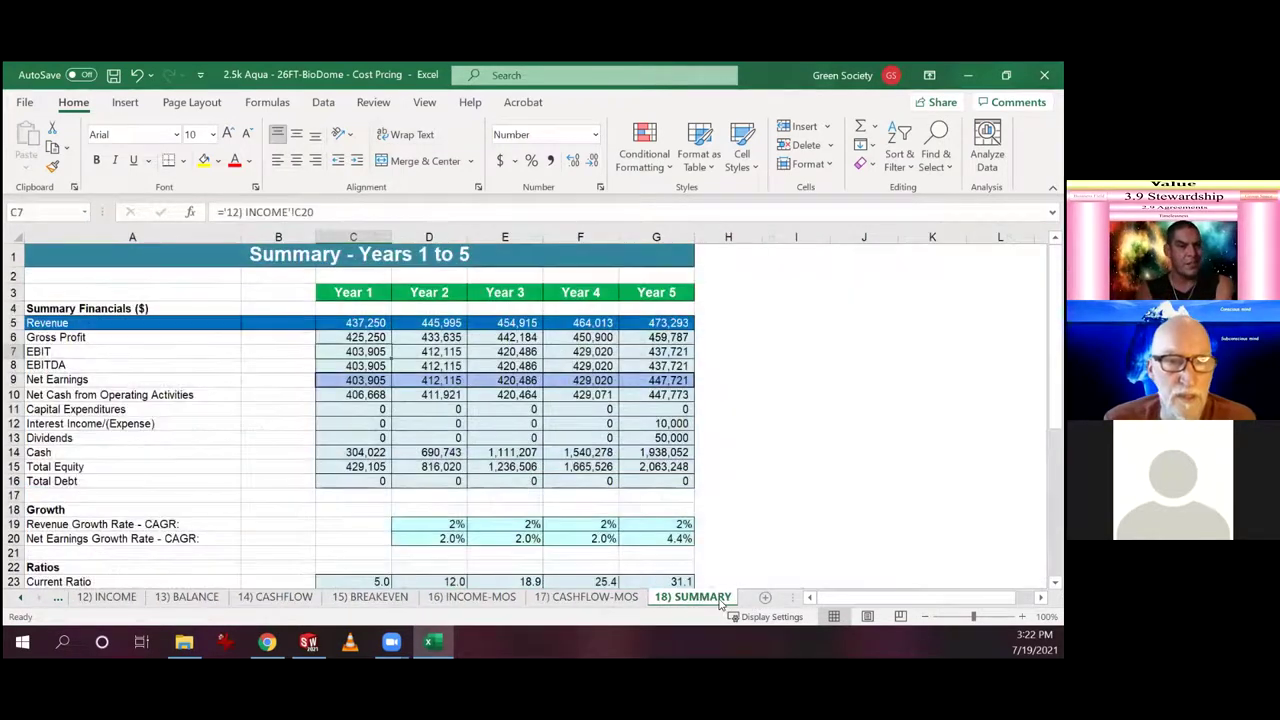
left_click(230, 351)
left_click(235, 365)
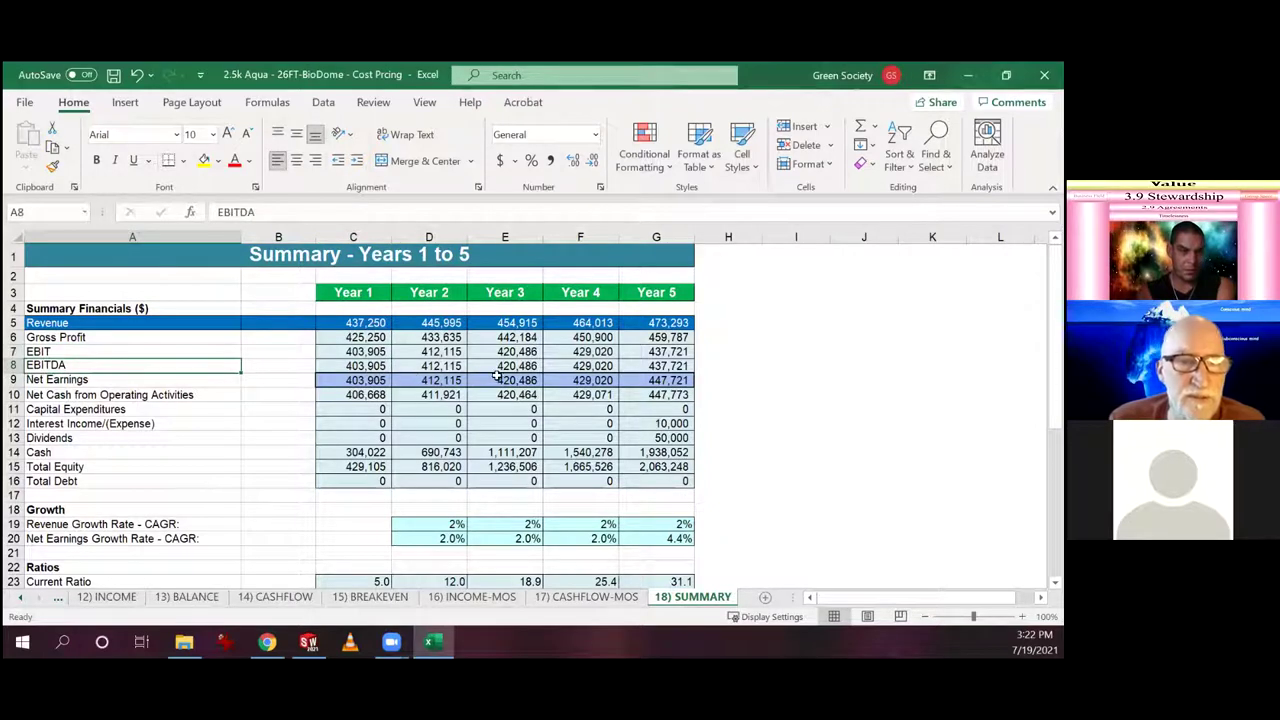
- Examine the five-year net earnings and operating cash flow rows, and review the growth, ratio, profitability and return figures below
left_click_drag(158, 386, 660, 385)
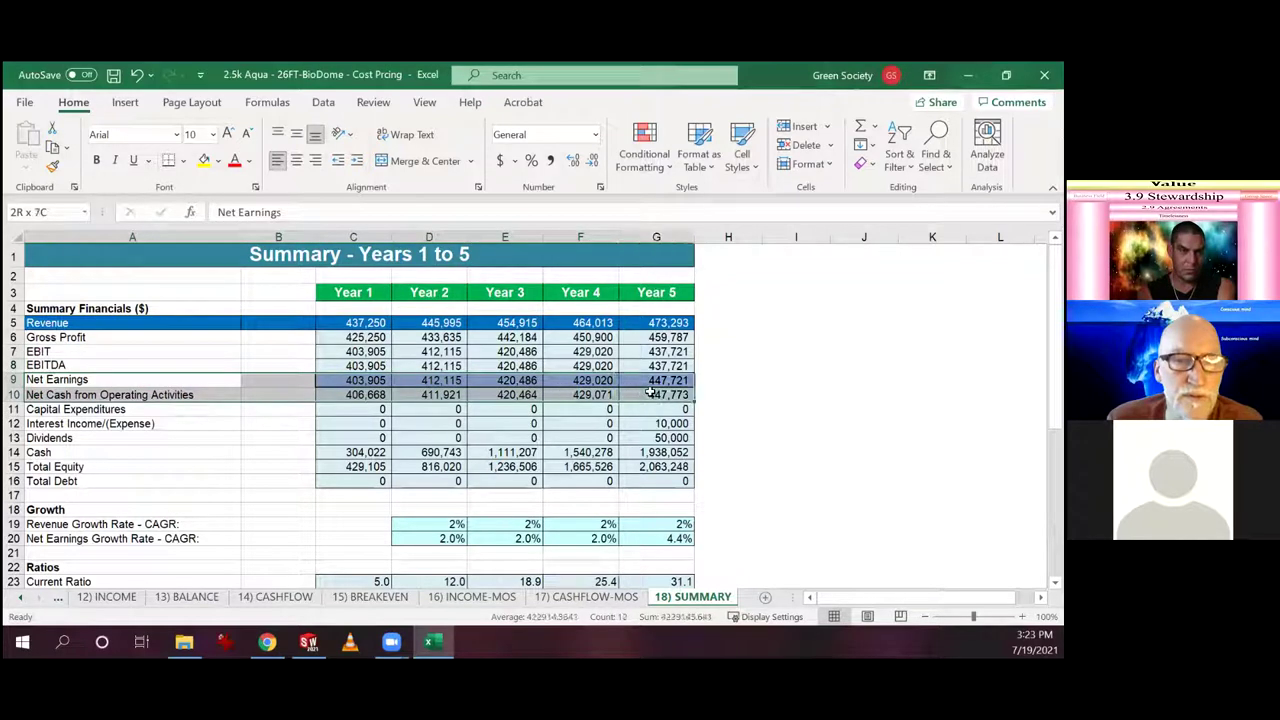
left_click(740, 423)
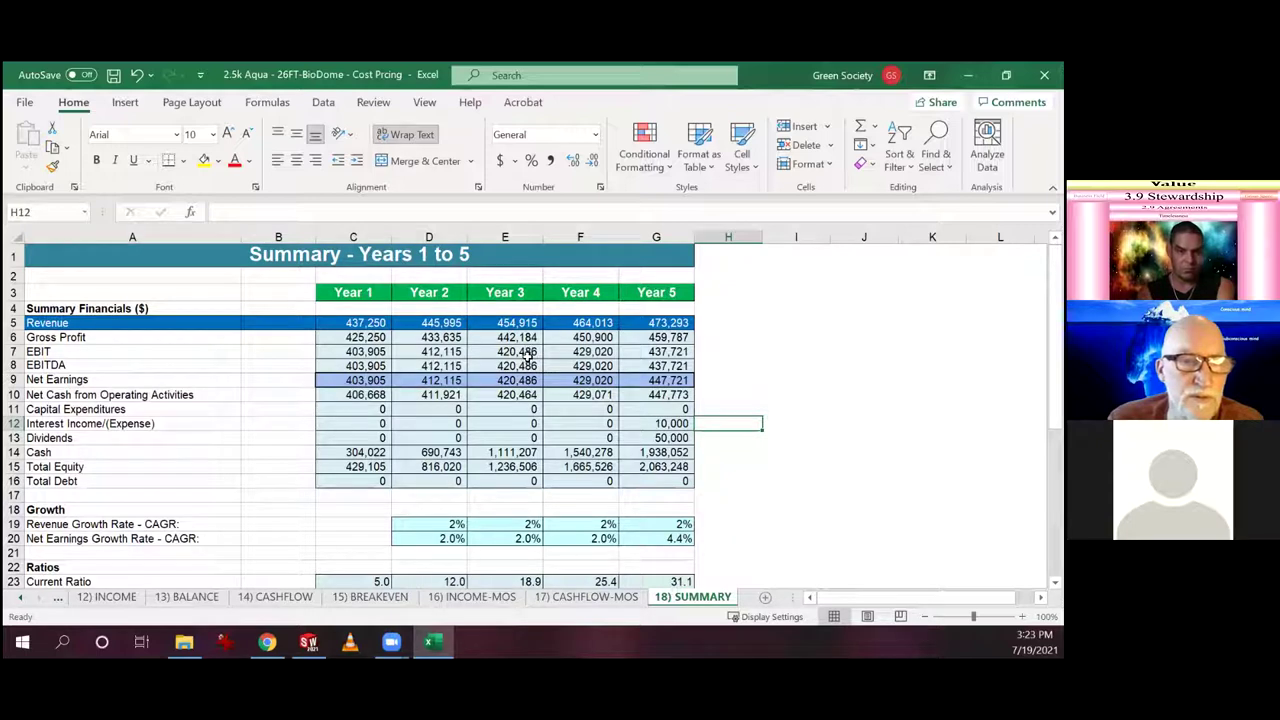
scroll(572, 400, "down", 3)
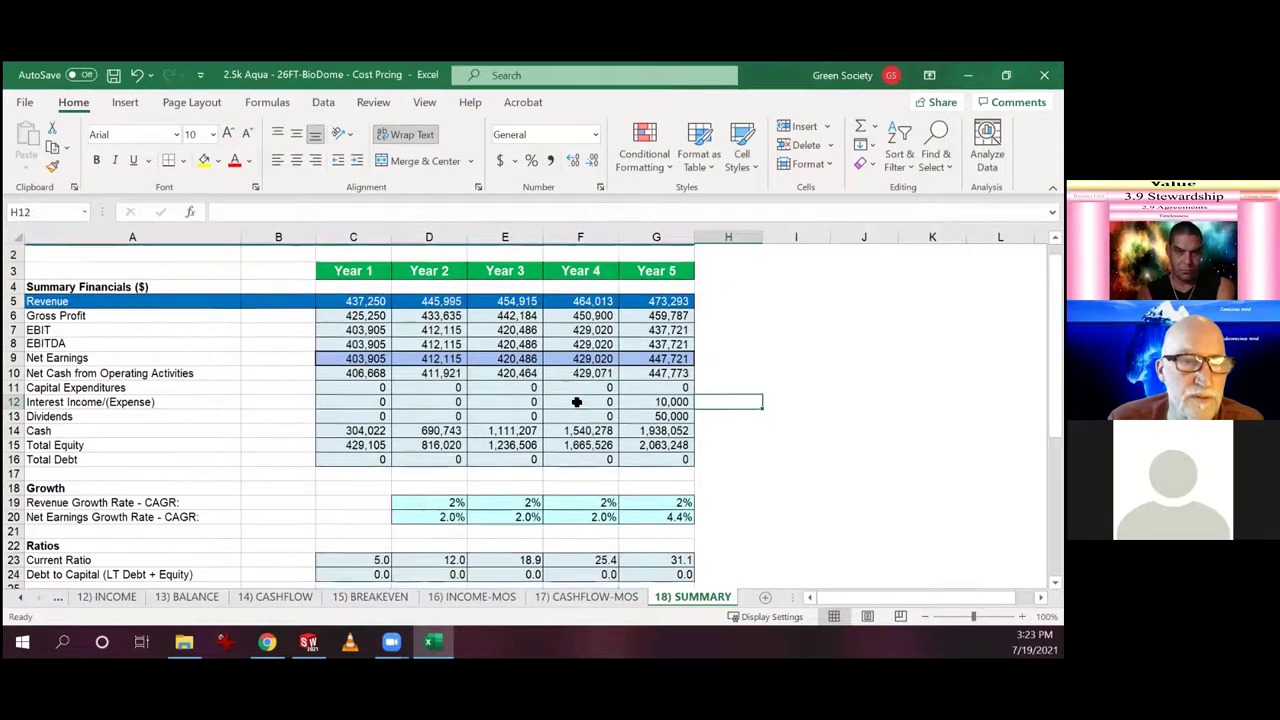
scroll(576, 402, "down", 1)
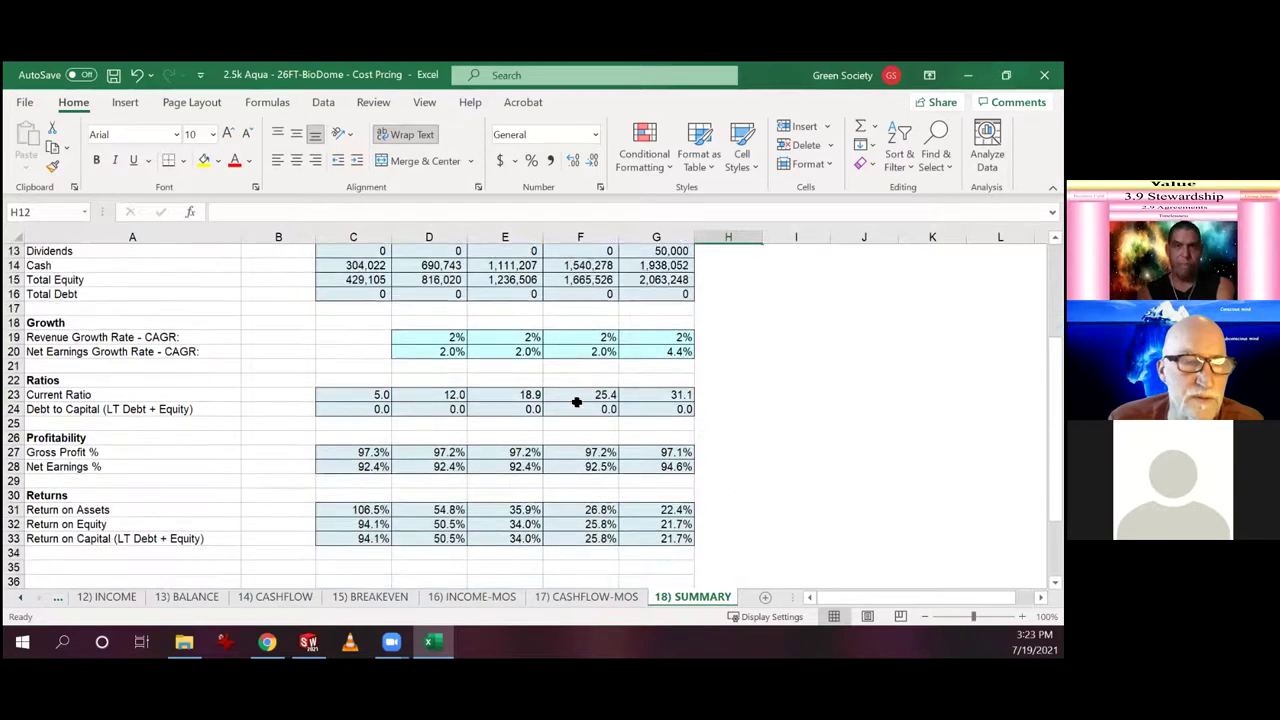
- Return to the Front Page and review the colour legend, system investment, facility cost, plant count and salary inputs
left_click(19, 597)
left_click(17, 600)
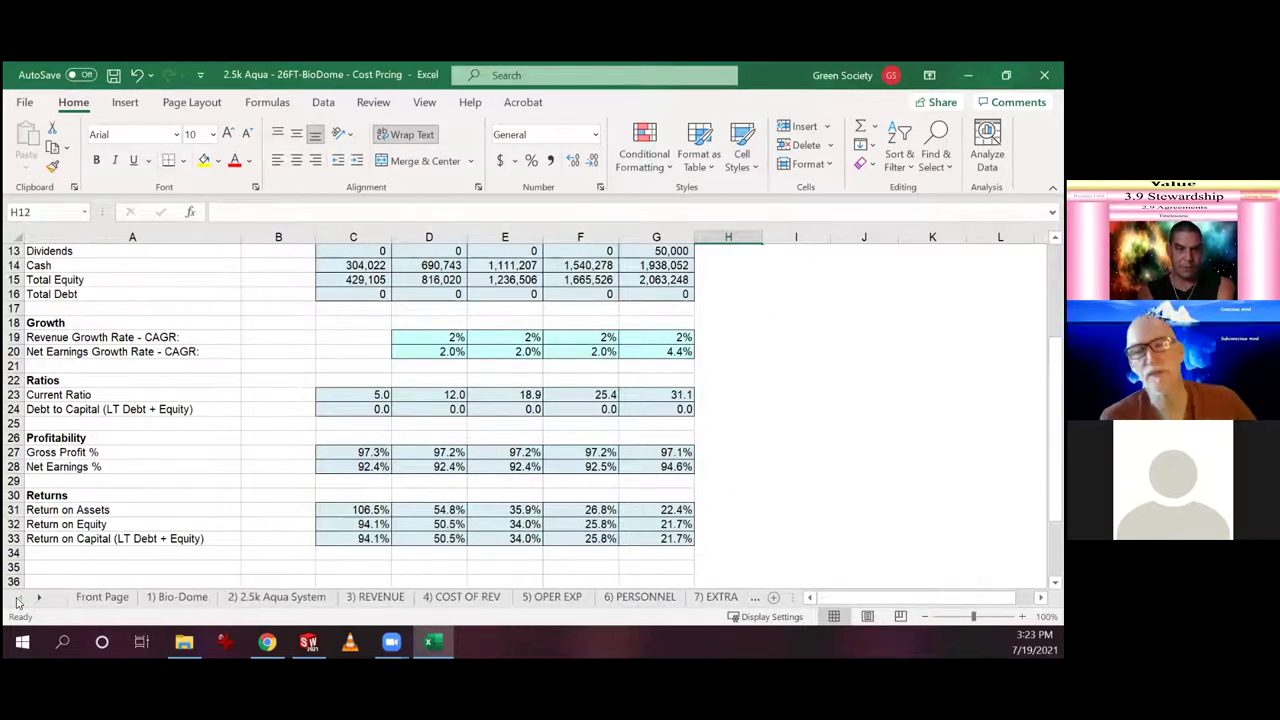
left_click(88, 598)
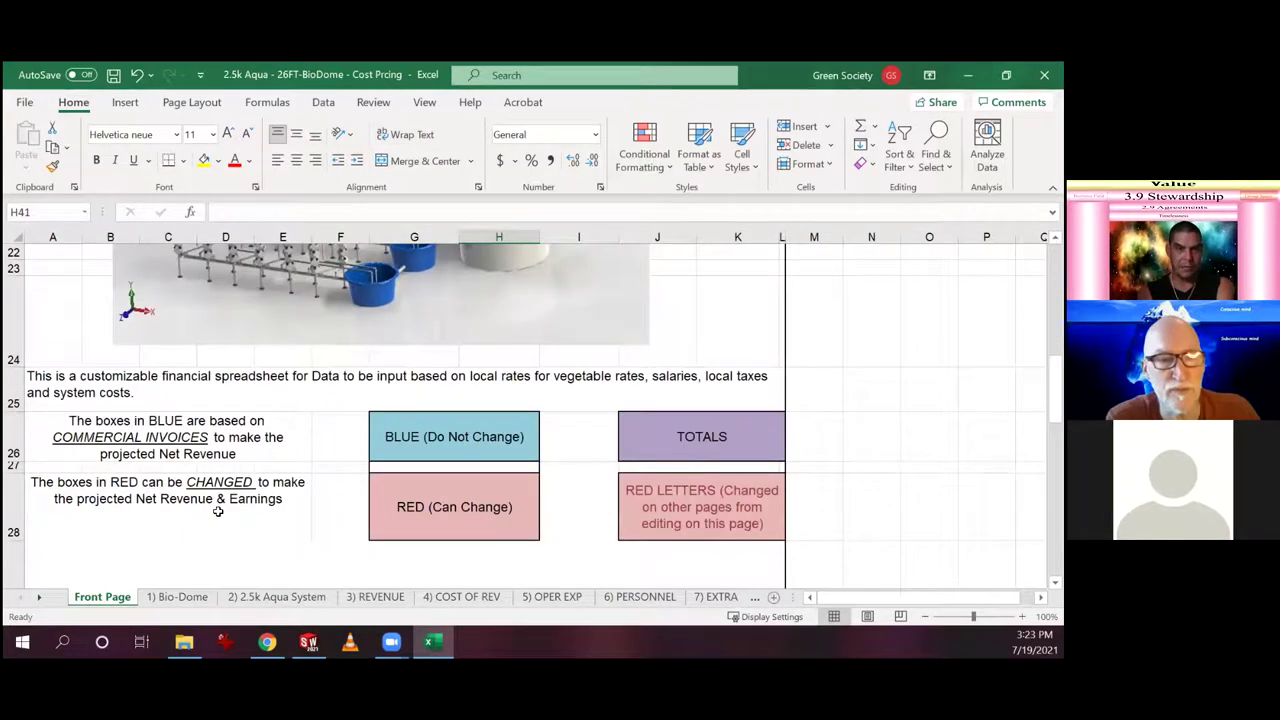
scroll(218, 511, "down", 3)
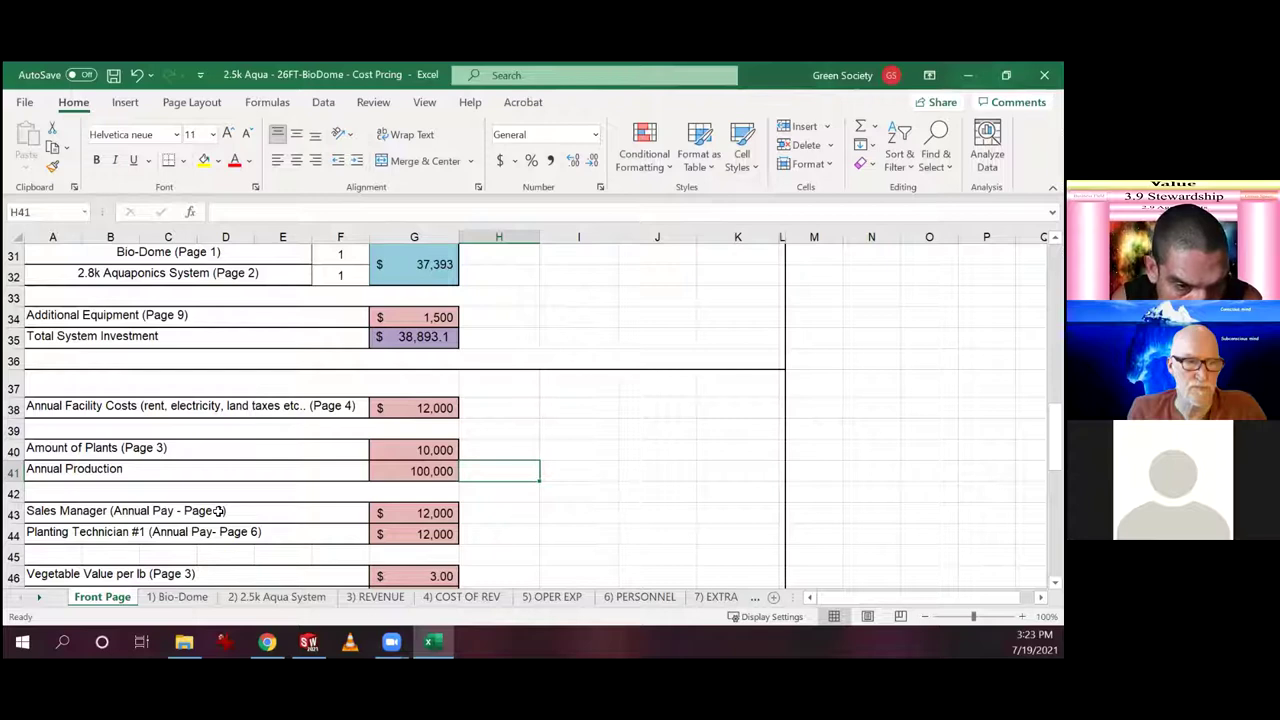
- Look through the 2.5k Aqua System sheet's component list, including the Bio-Filter and LED Light Strips pictures, and its cost totals
left_click(256, 597)
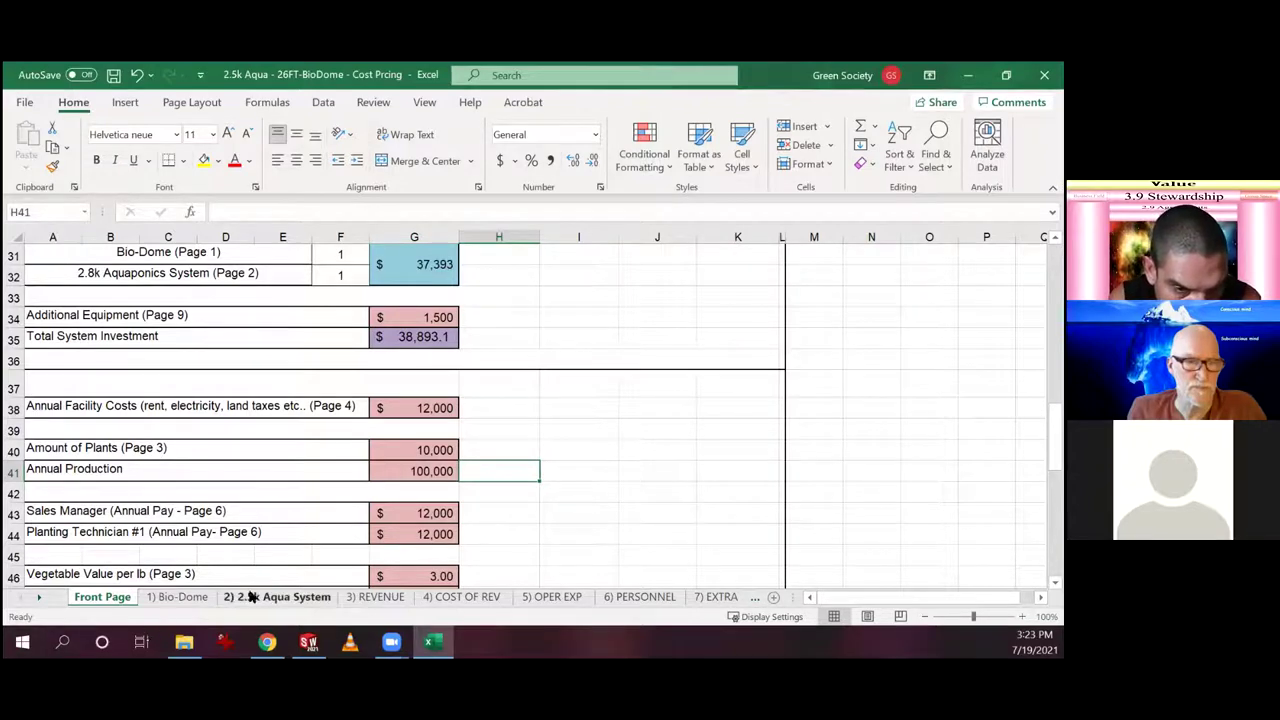
scroll(259, 490, "down", 4)
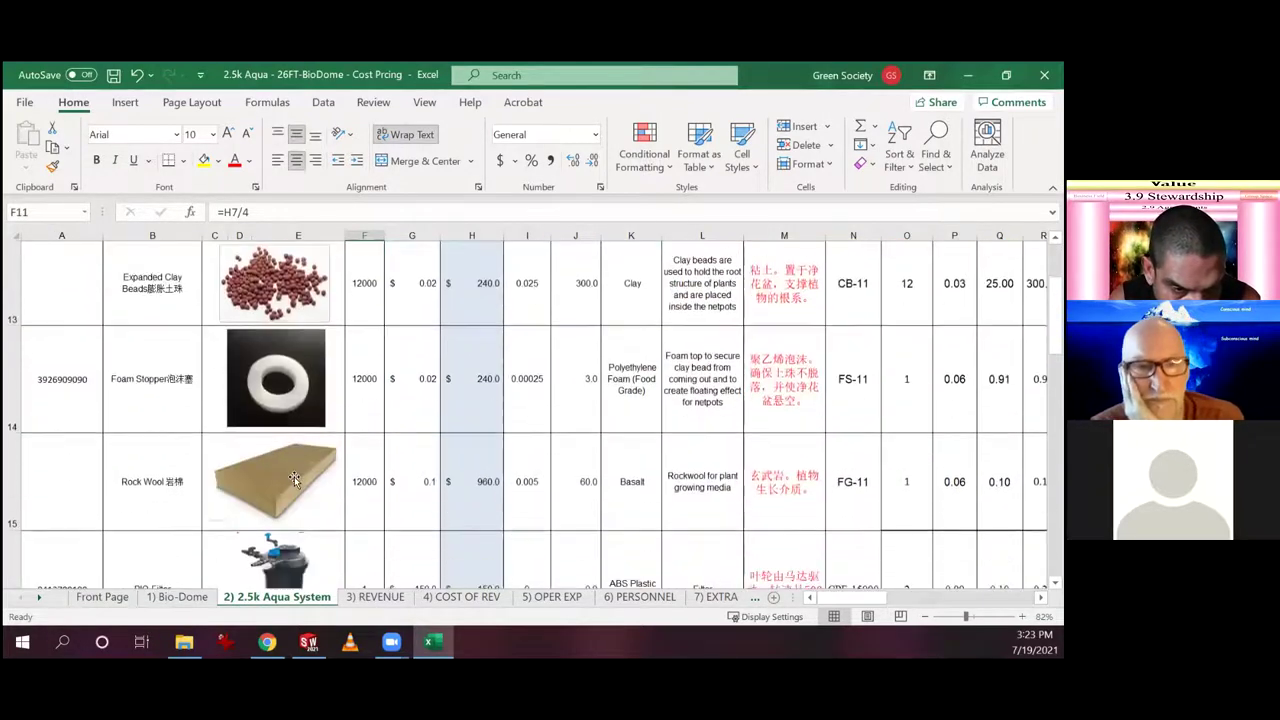
scroll(299, 414, "down", 2)
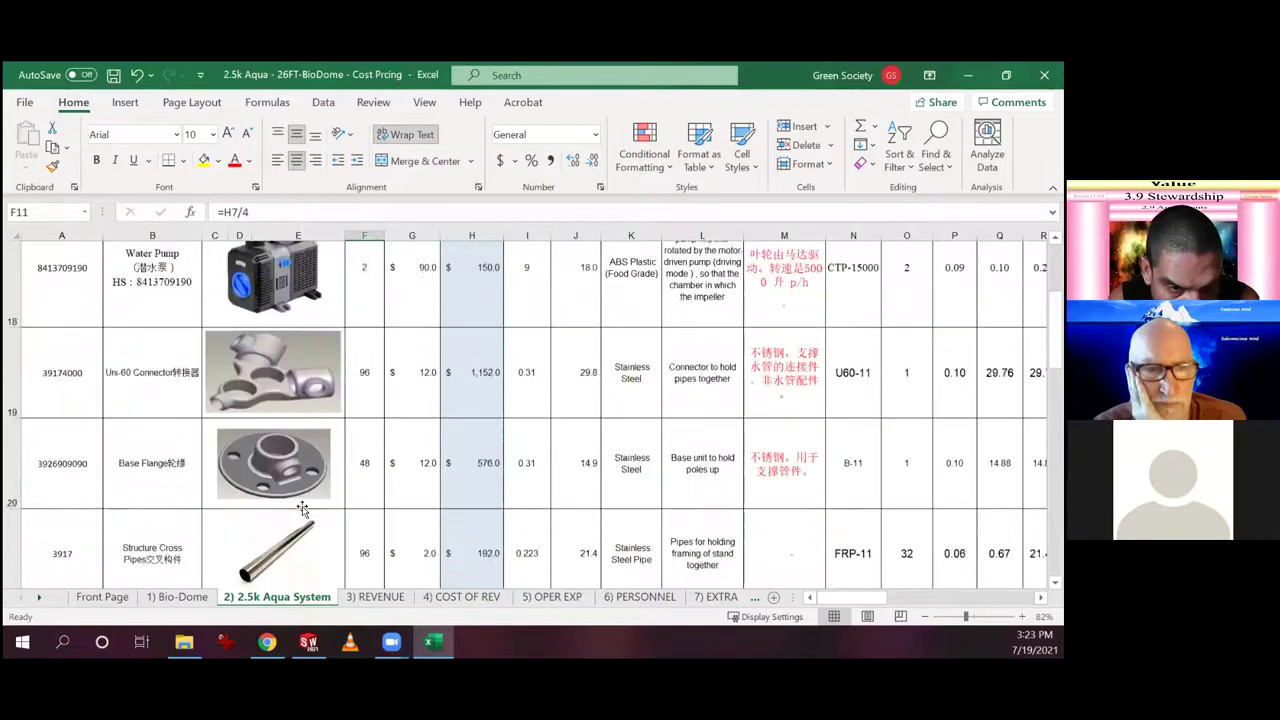
scroll(300, 460, "down", 3)
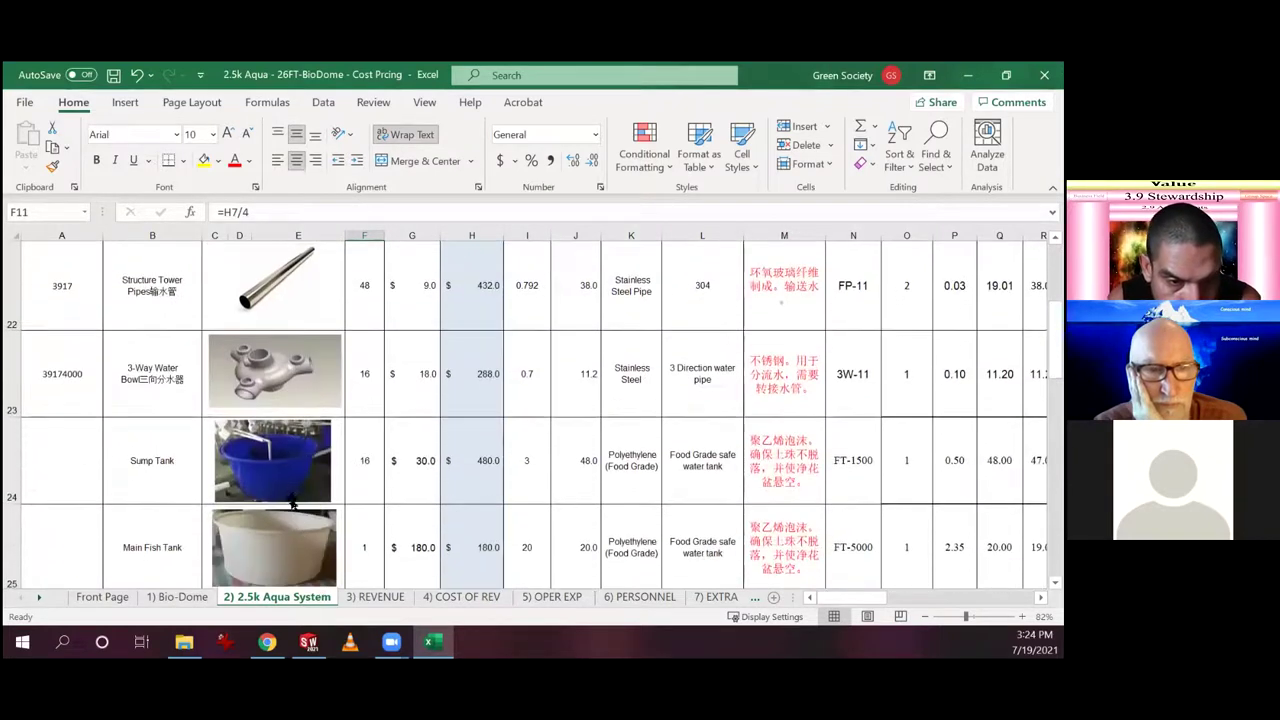
scroll(290, 461, "down", 1)
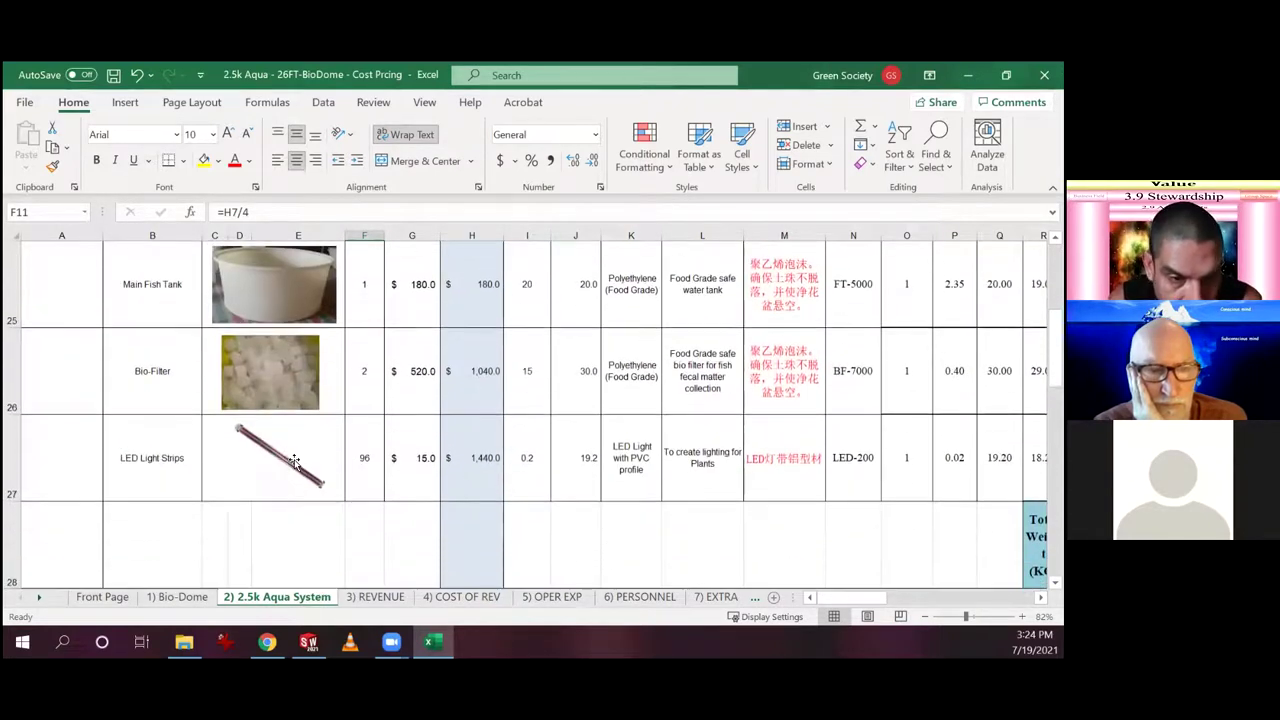
left_click(198, 386)
left_click(265, 393)
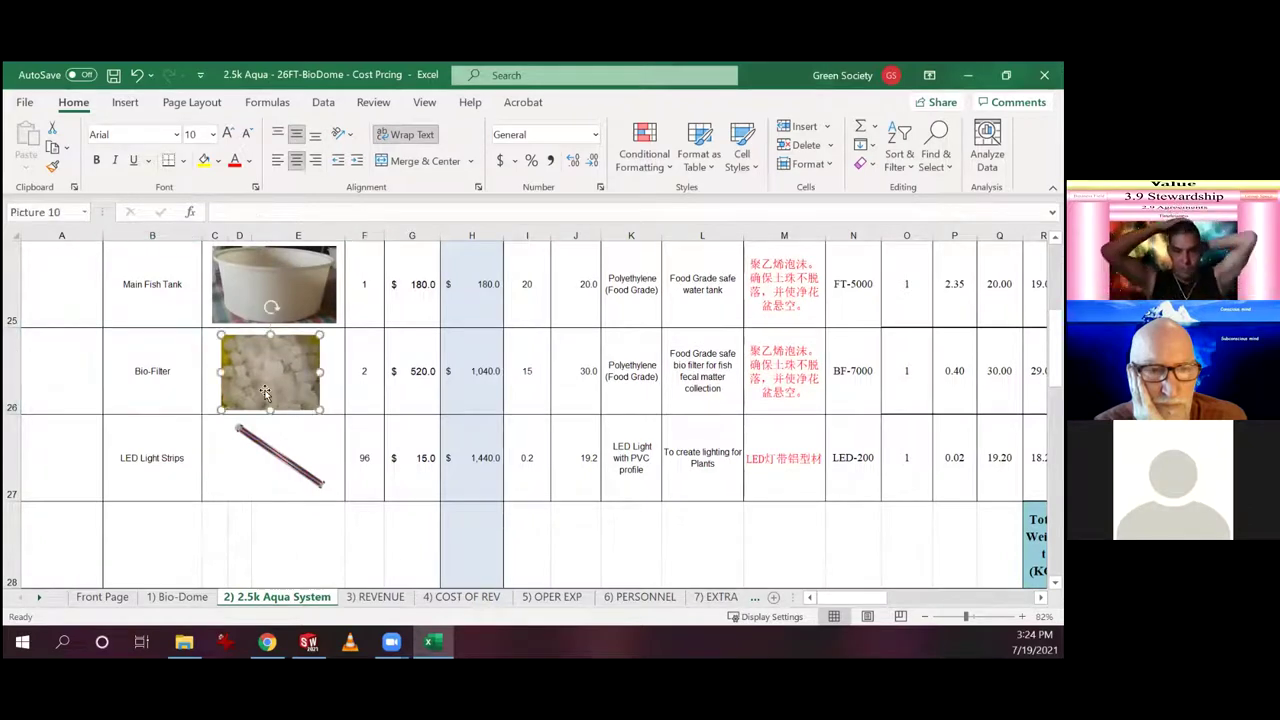
left_click(304, 471)
scroll(305, 473, "down", 1)
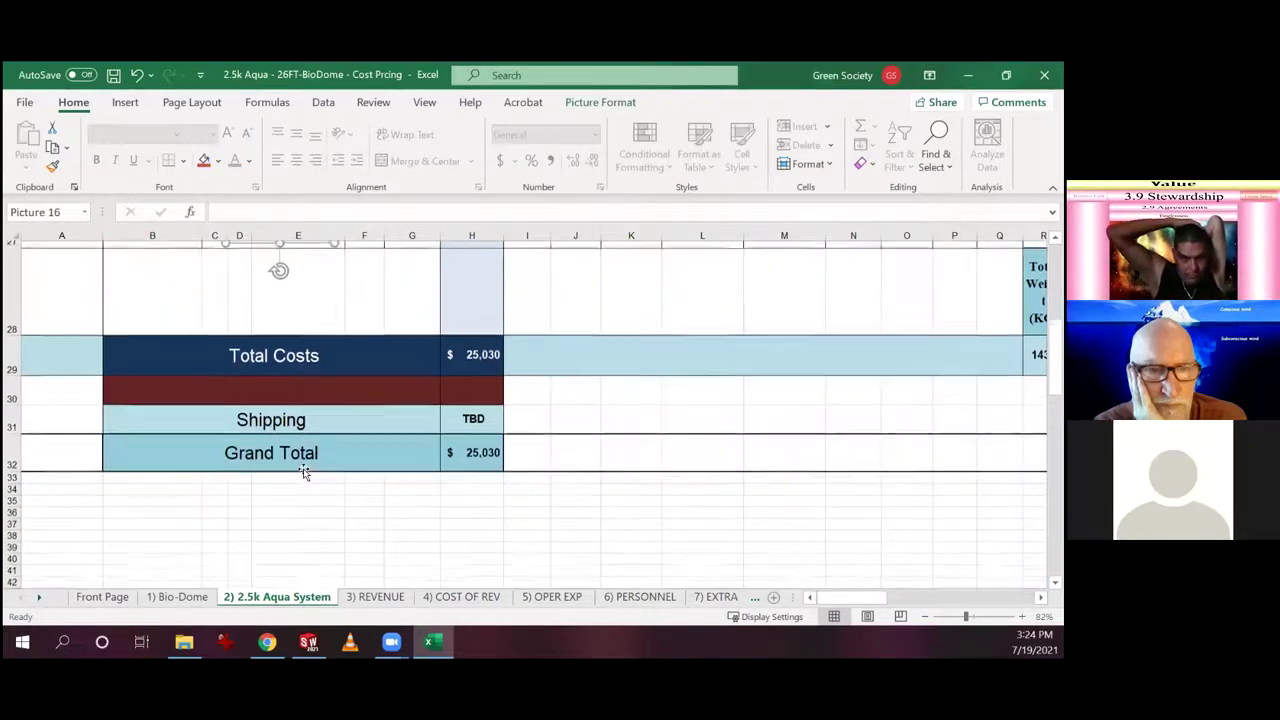
scroll(304, 471, "up", 2)
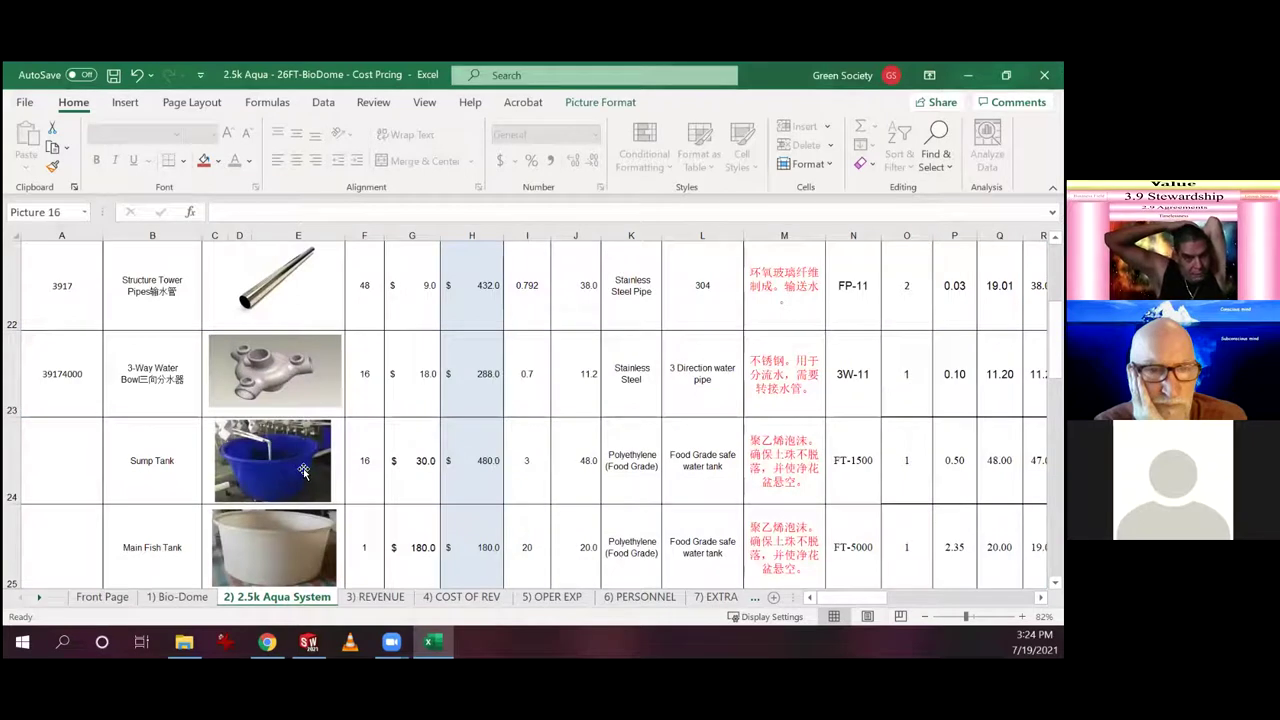